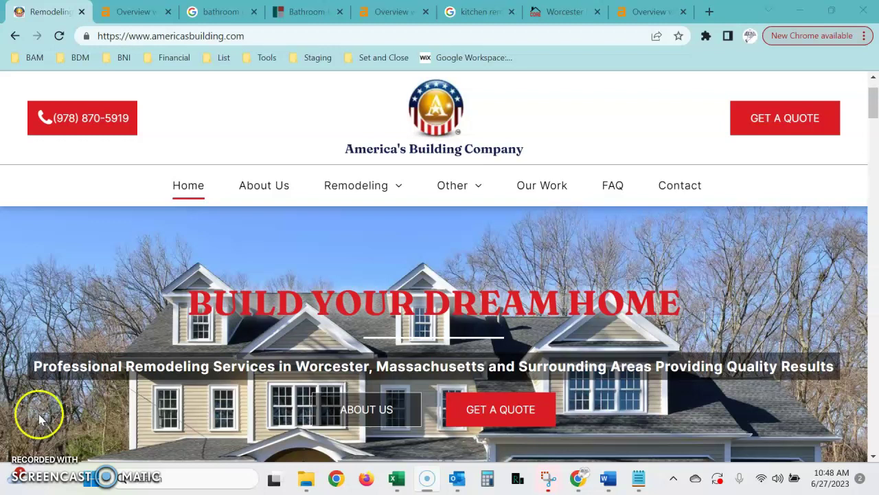
Switch to the Google results for 'bathroom remodeling worcester ma' with the local map listings.
left_click(215, 12)
Compare the 'kitchen remodeling worcester ma' results with the bathroom results, then return to americasbuilding.com.
scroll(208, 163, "up", 3)
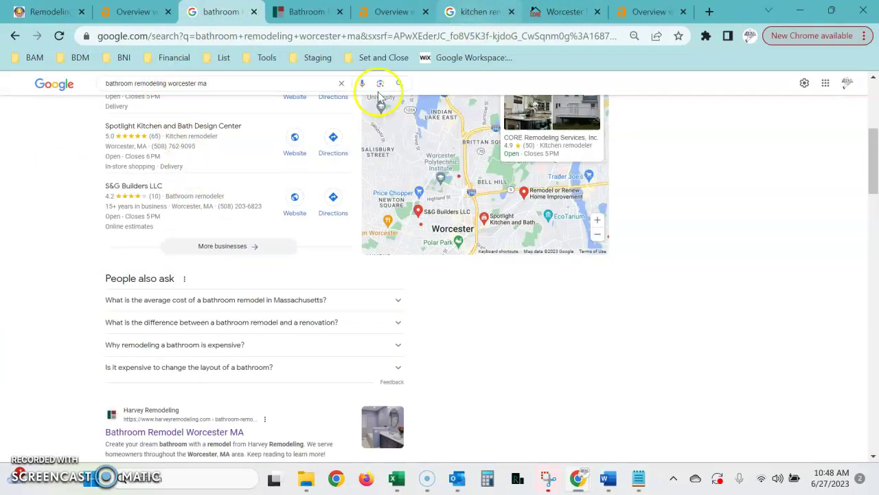
scroll(206, 323, "down", 1)
left_click(479, 12)
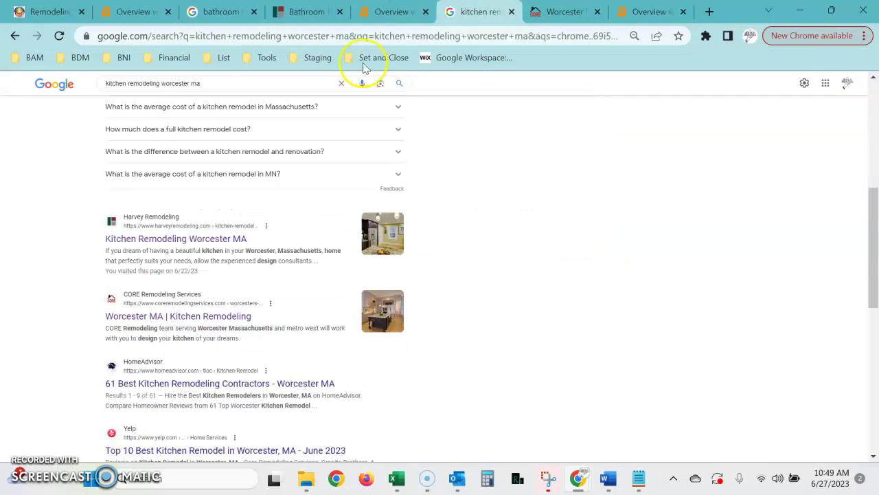
scroll(130, 81, "up", 1)
scroll(182, 103, "down", 2)
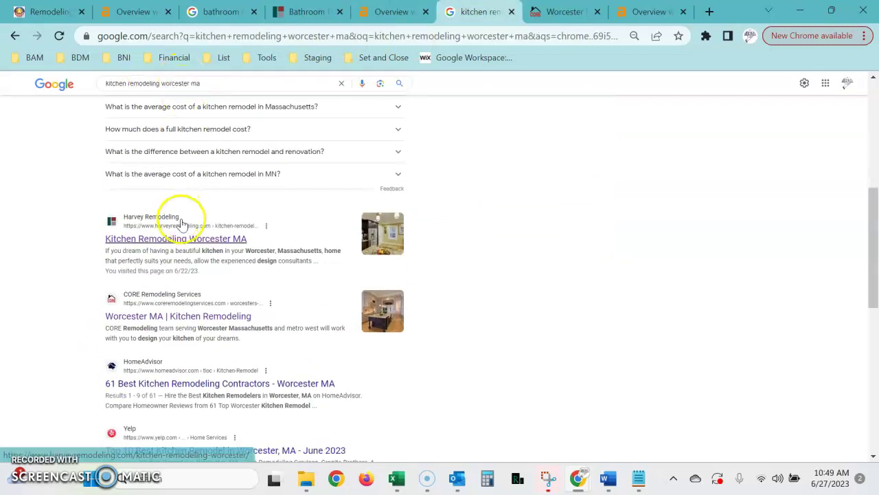
scroll(167, 236, "up", 5)
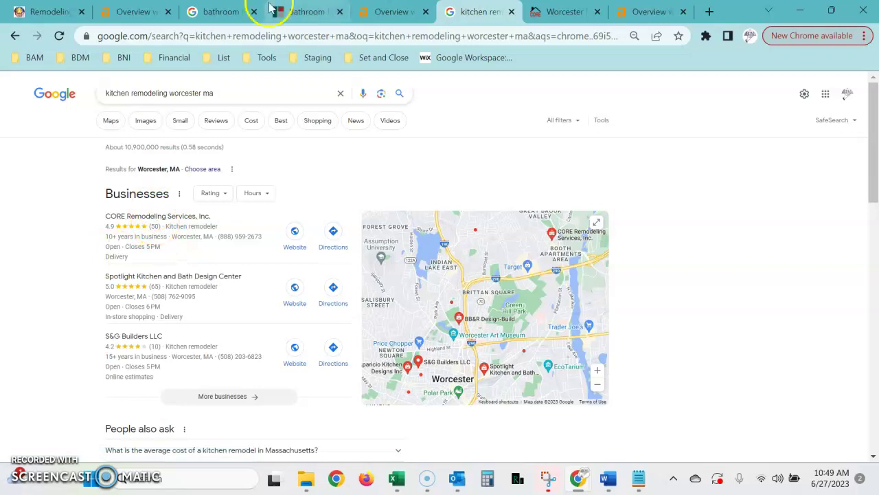
left_click(230, 11)
scroll(172, 193, "up", 3)
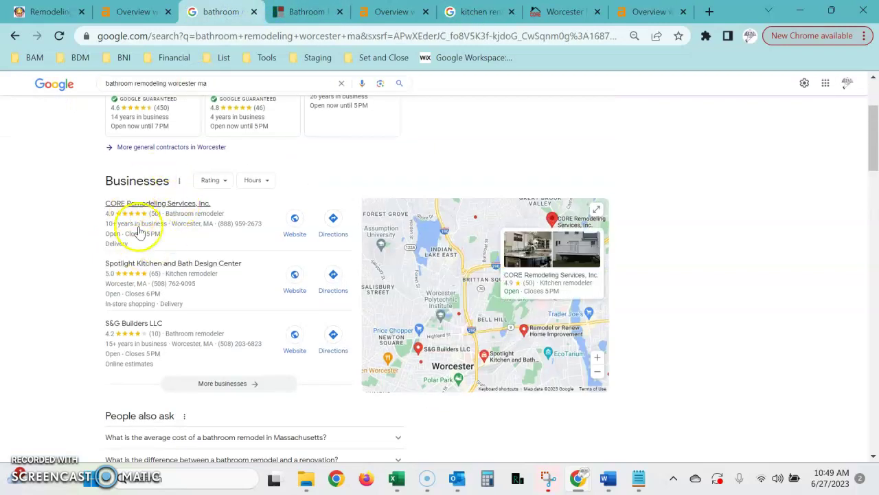
left_click(47, 12)
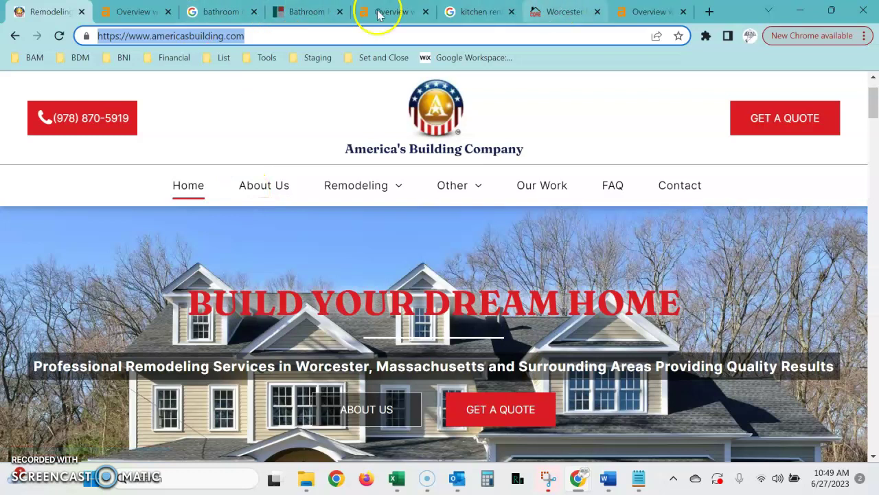
Check Ahrefs overviews for americasbuilding.com, harveyremodeling.com and coreremodelingservices.com, ending on americasbuilding.com (DR 0, 7 backlinks).
left_click(124, 12)
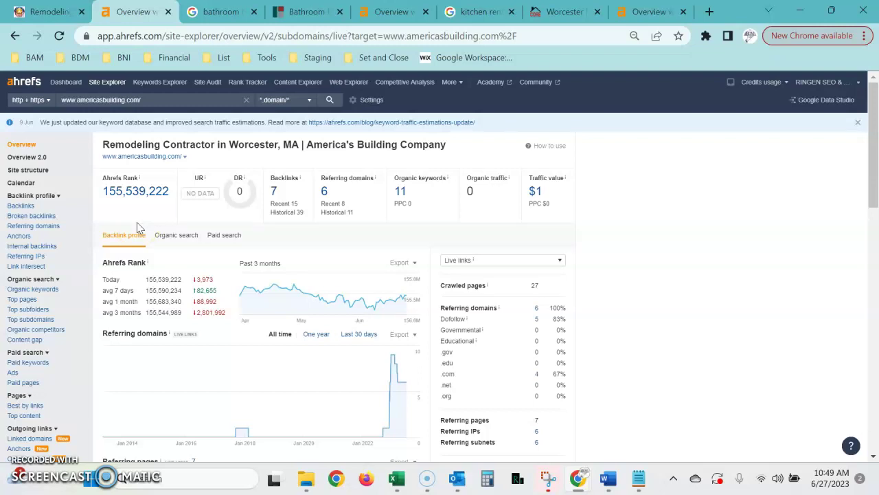
left_click(388, 12)
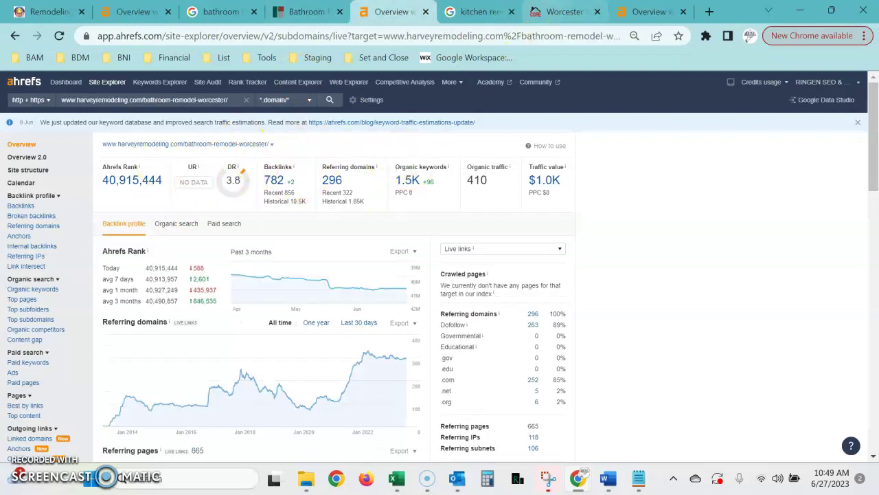
left_click(646, 12)
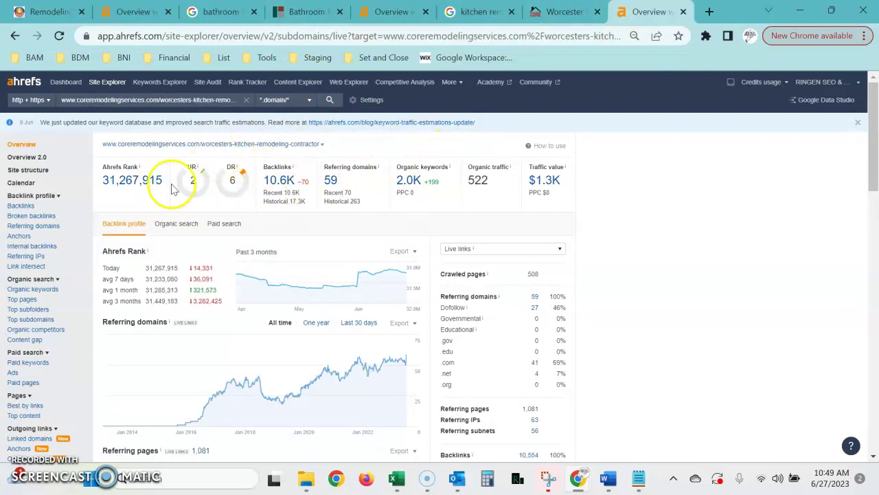
left_click(134, 12)
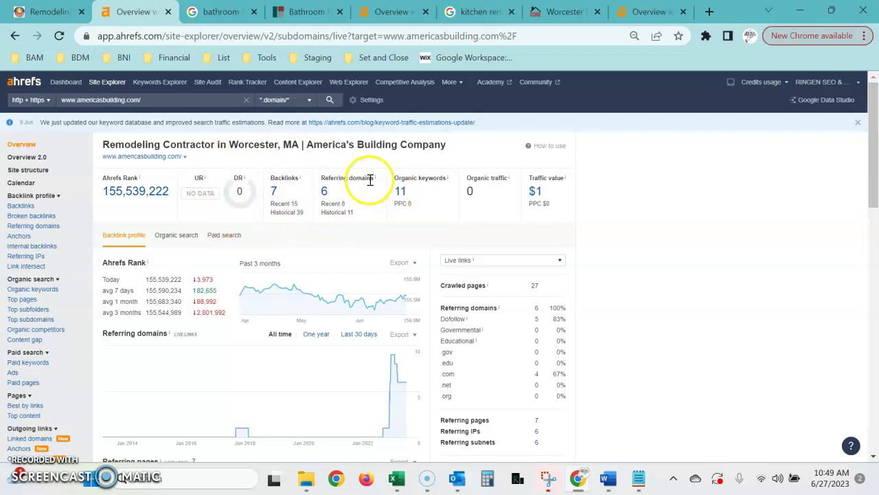
mouse_move(374, 182)
left_click_drag(374, 181, 272, 177)
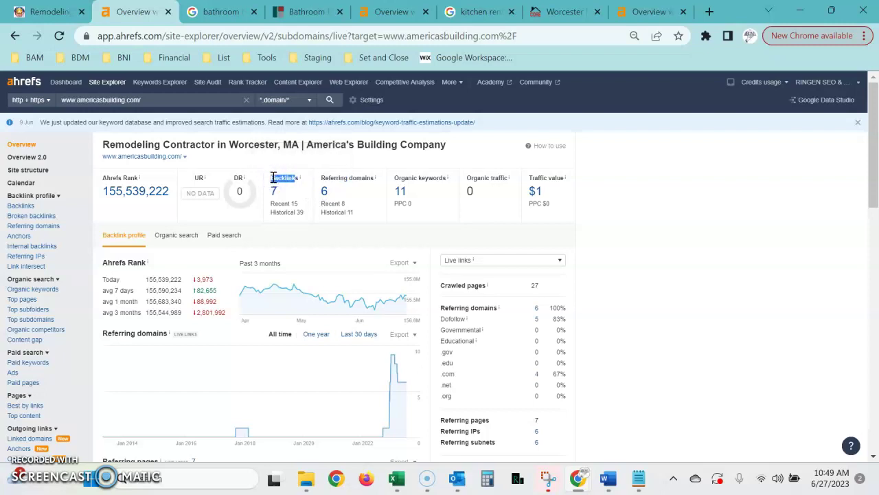
left_click(273, 172)
left_click(272, 171)
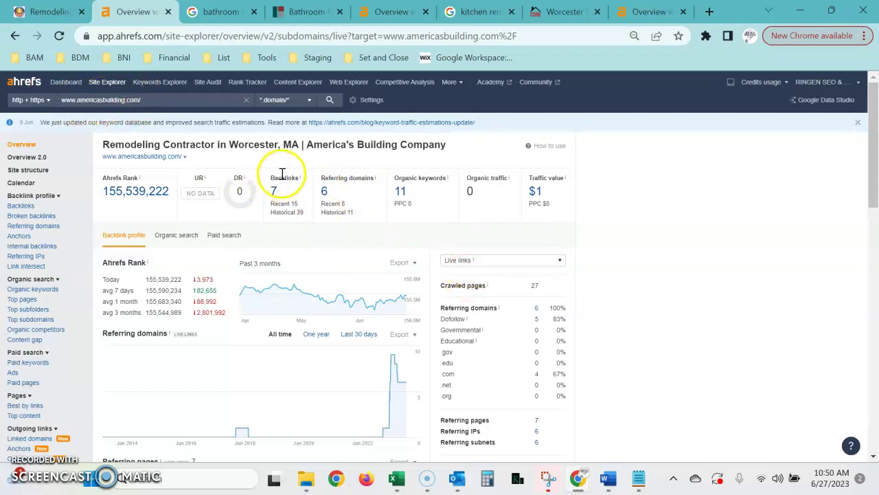
left_click(331, 190)
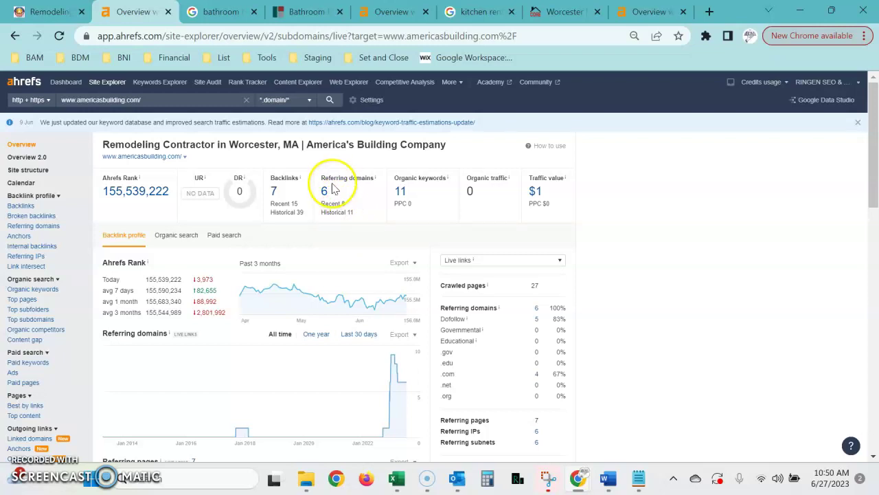
Compare backlinks across the three Ahrefs overviews, ending on harveyremodeling.com (782 backlinks, 296 referring domains).
left_click(385, 8)
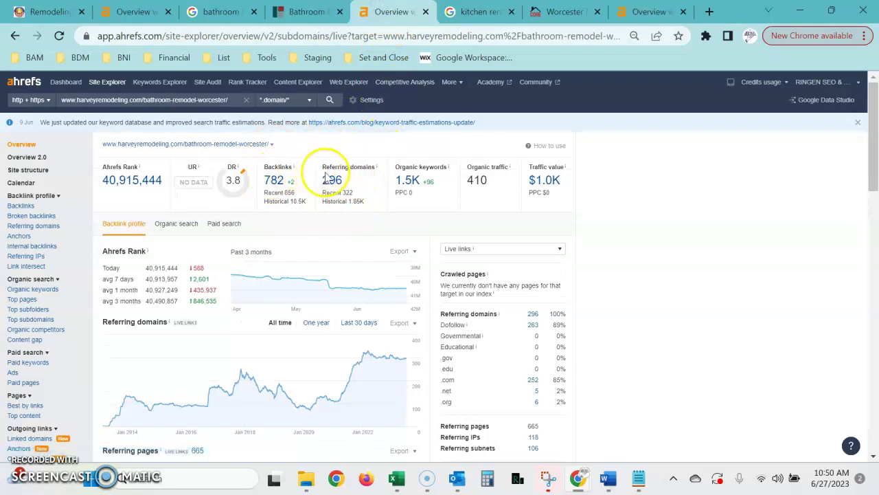
left_click(646, 12)
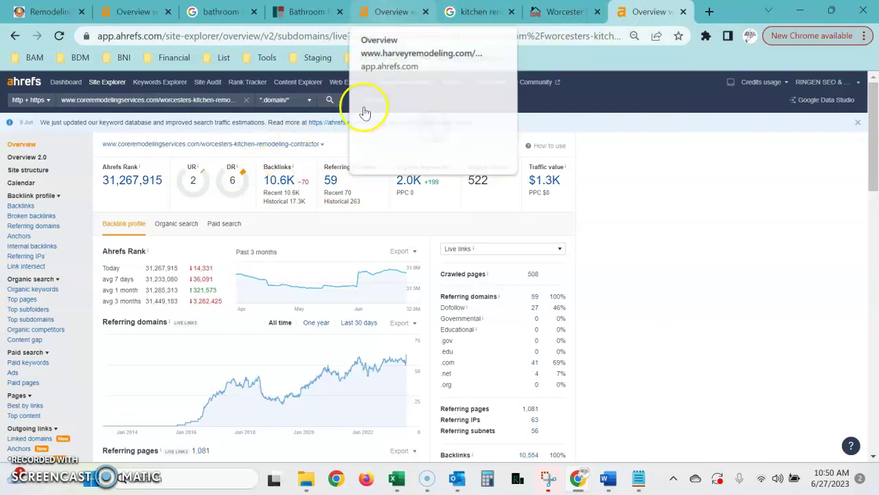
left_click(369, 9)
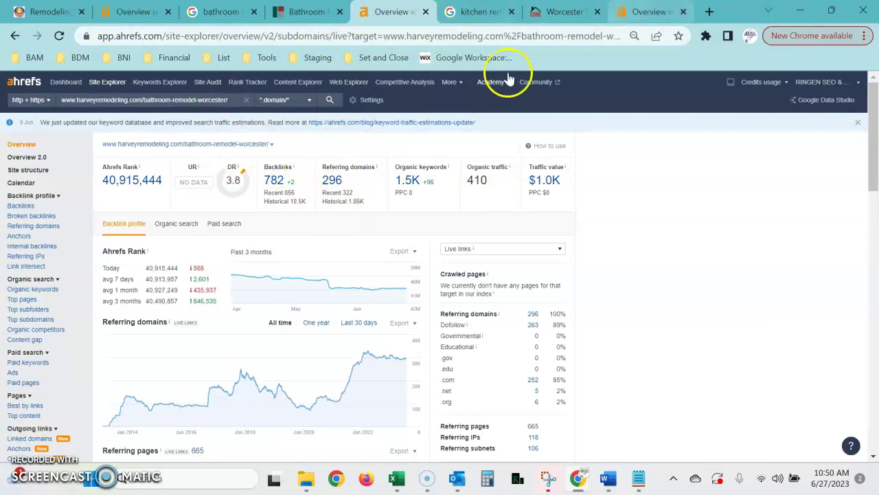
left_click(649, 11)
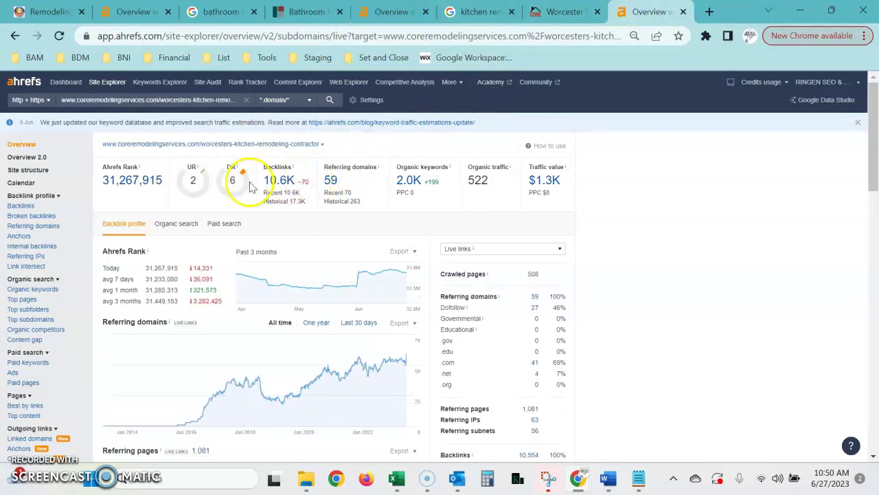
left_click(369, 14)
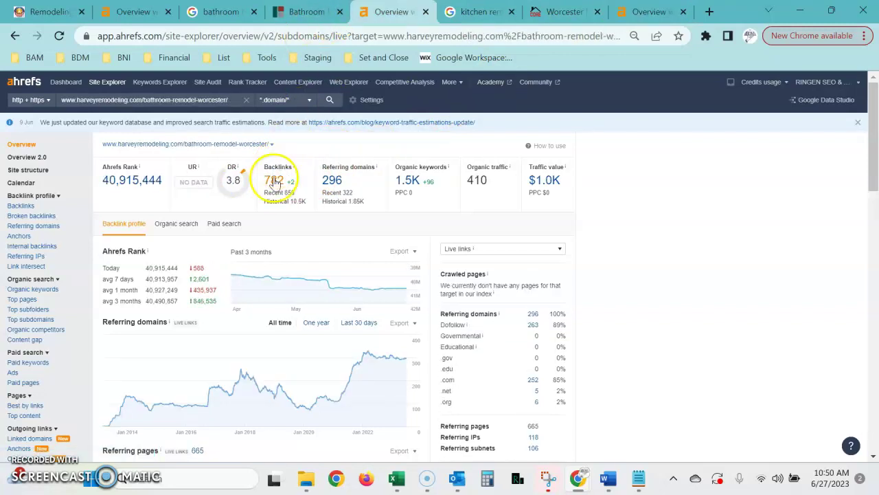
left_click(131, 12)
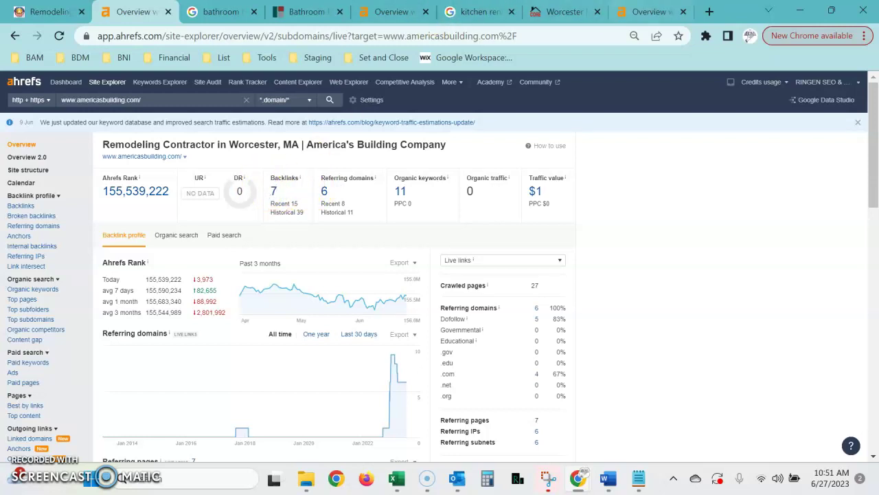
left_click(646, 11)
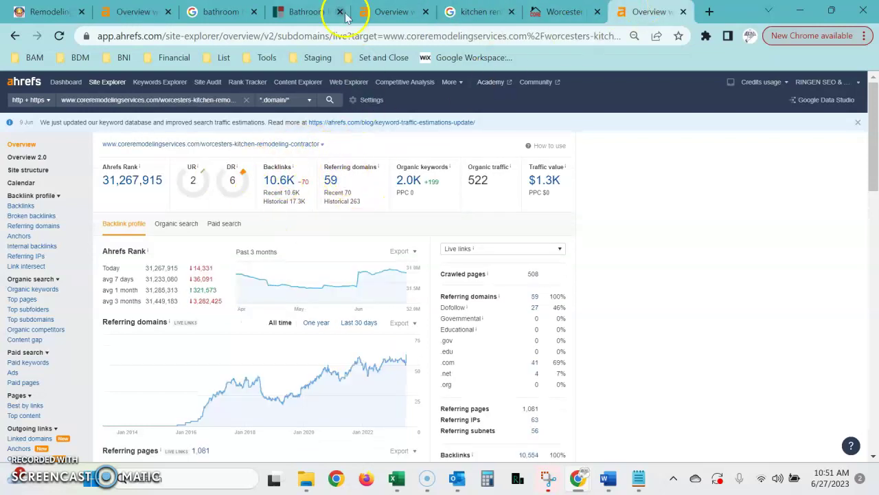
left_click(392, 11)
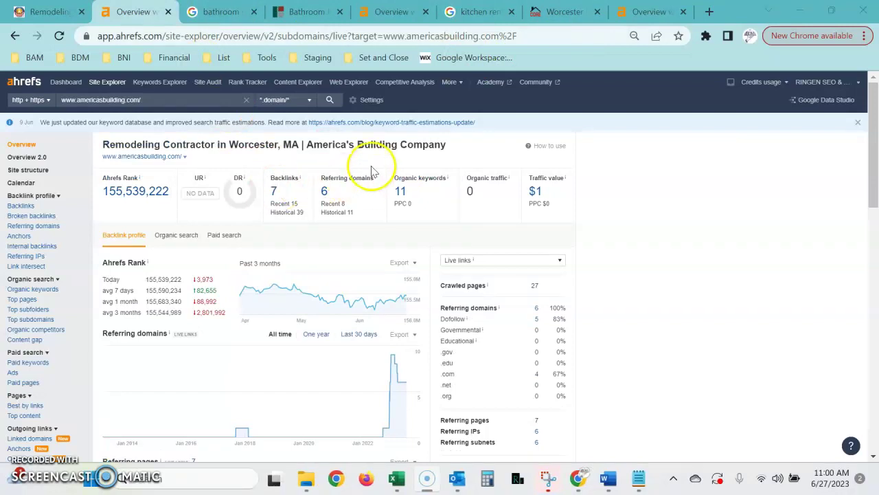
left_click(402, 9)
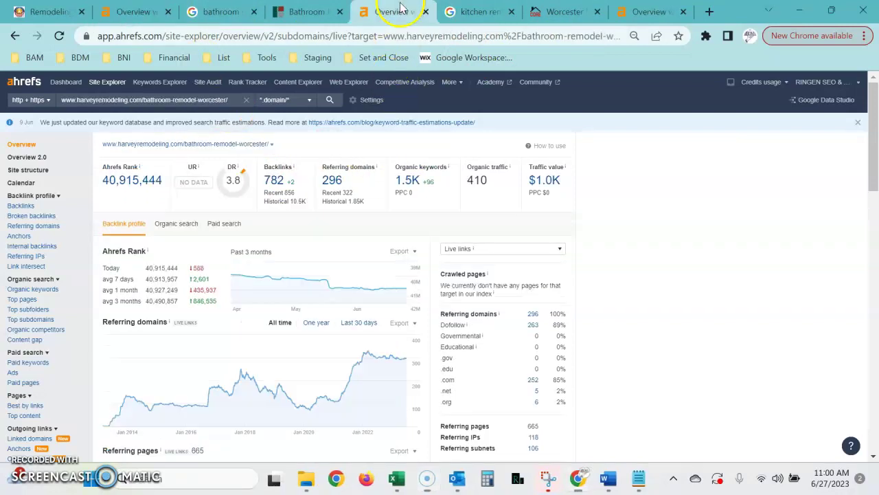
Open harveyremodeling.com's organic keywords and filter to those containing 'ma', leaving 164 of 1,382.
left_click(403, 178)
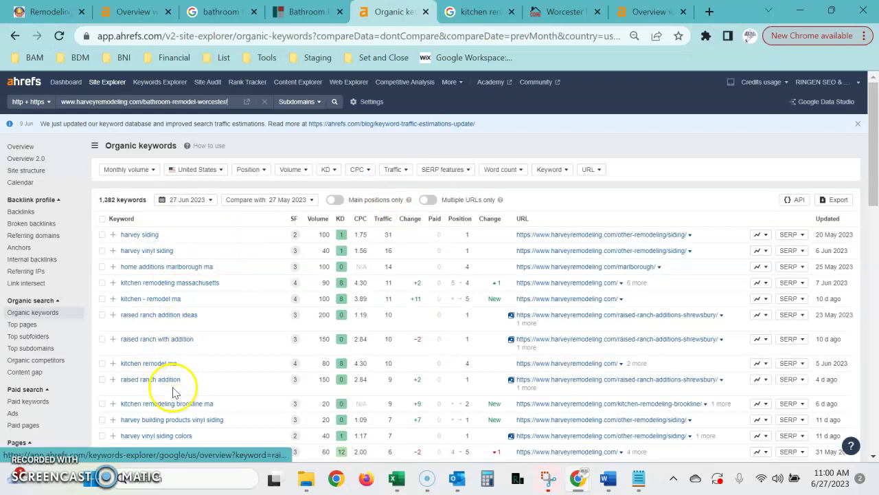
scroll(174, 391, "down", 2)
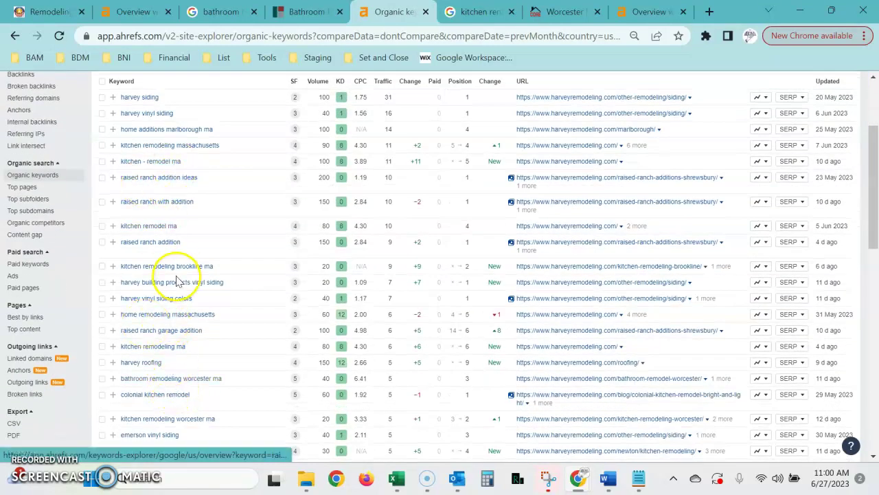
scroll(176, 261, "up", 2)
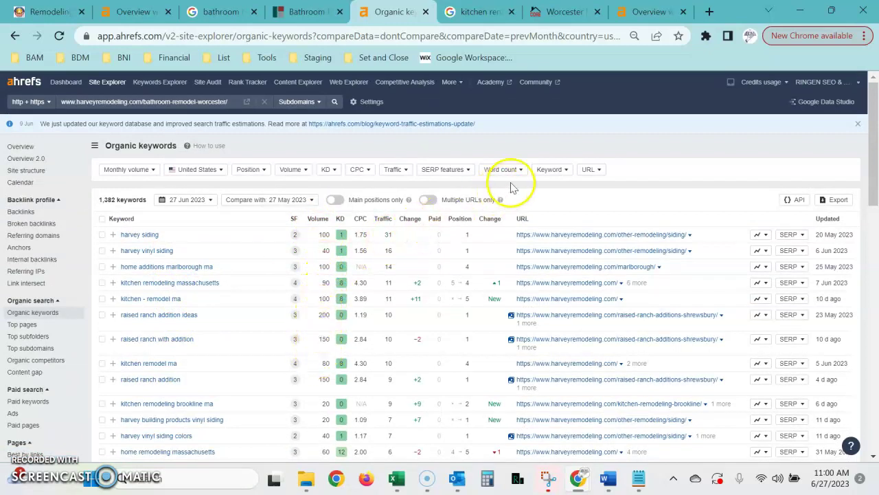
left_click(546, 176)
type("ma")
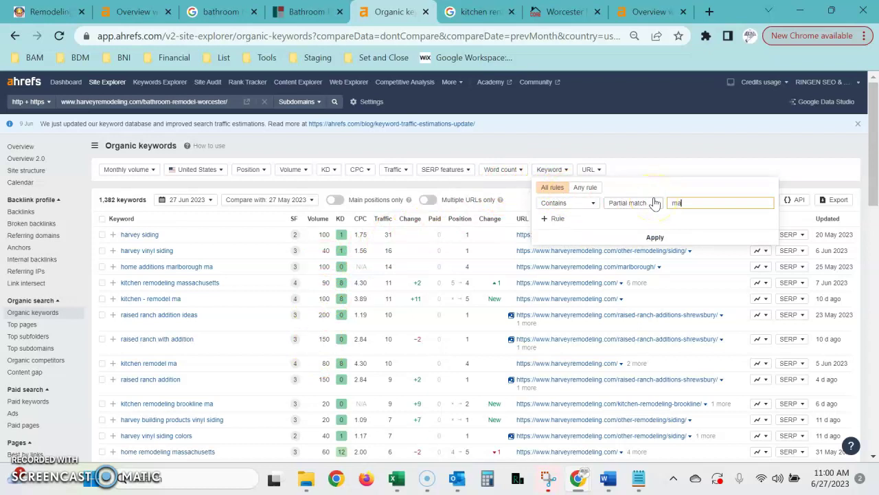
key("Return")
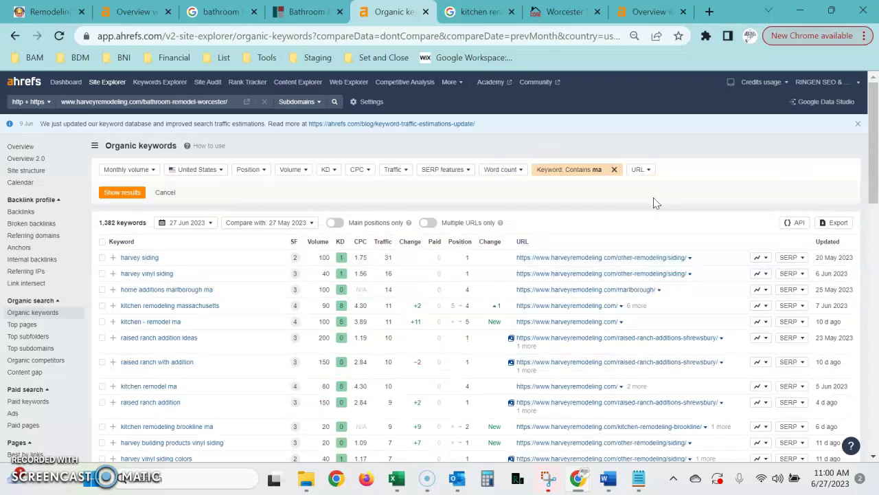
left_click(141, 194)
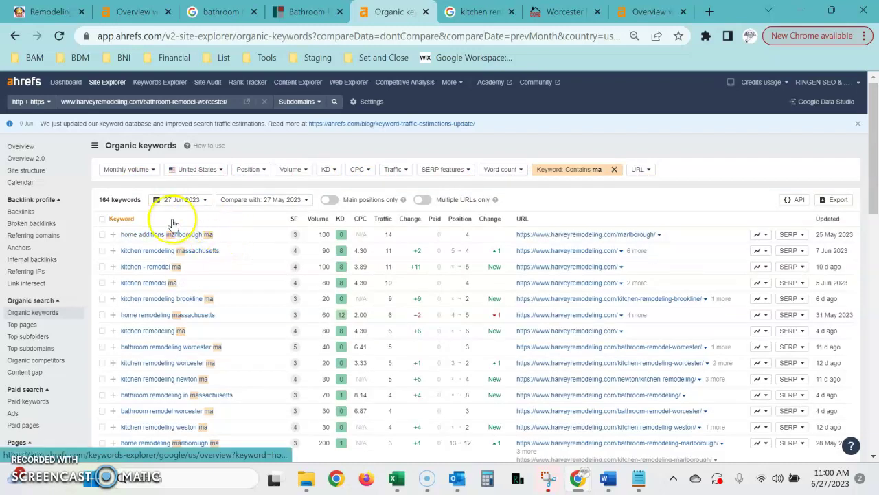
Check the search volume of 'kitchen - remodel ma' among the filtered keywords, then return to americasbuilding.com.
left_click(166, 370)
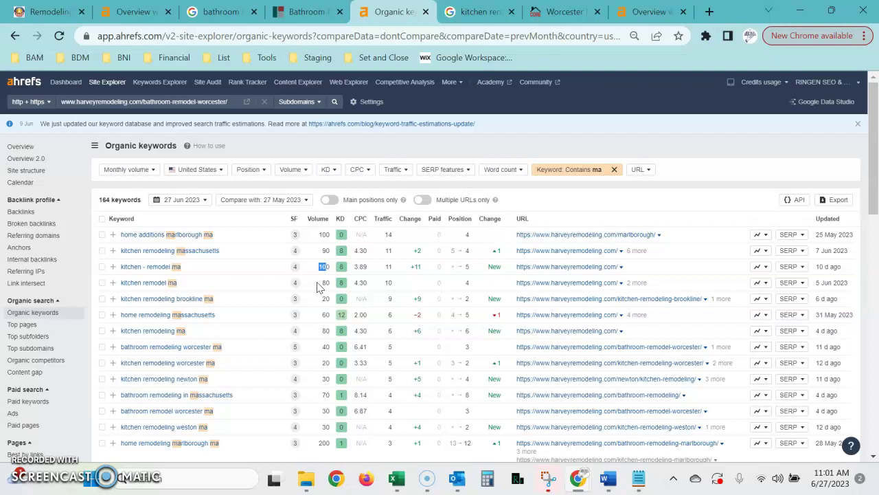
mouse_move(323, 268)
left_mouse_down()
mouse_move(165, 265)
mouse_move(327, 268)
left_mouse_up()
double_click(327, 267)
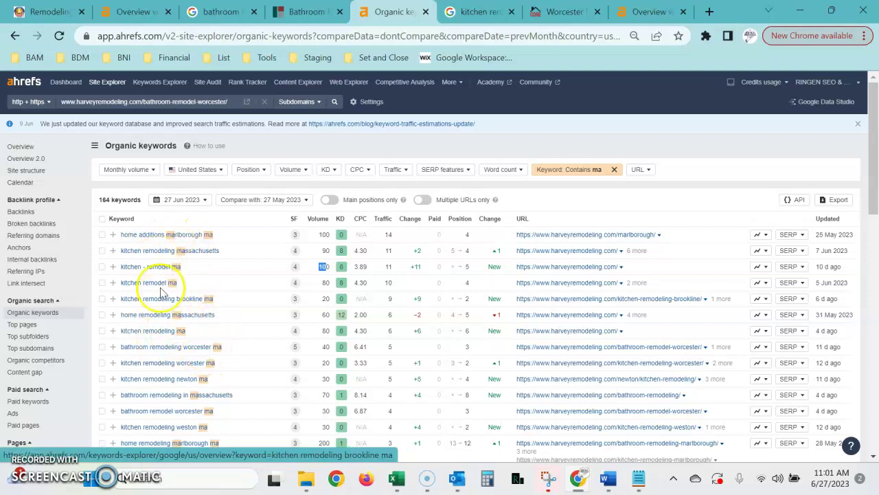
left_click(231, 299)
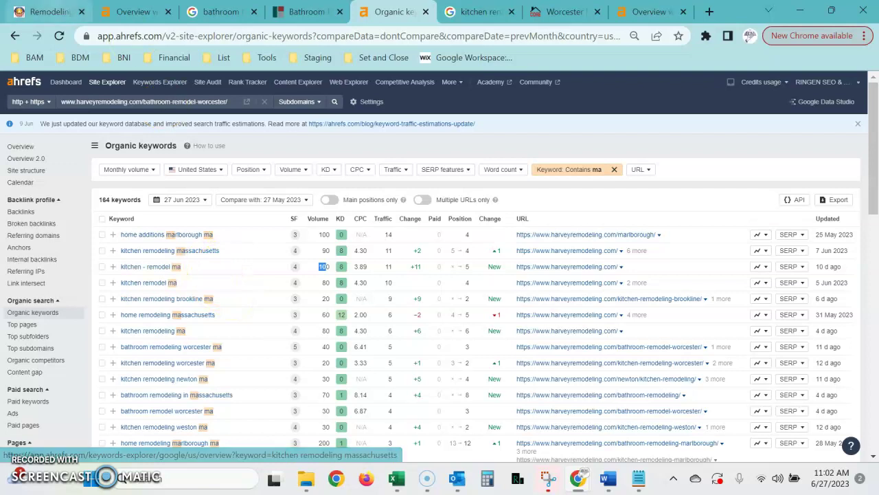
left_click(48, 11)
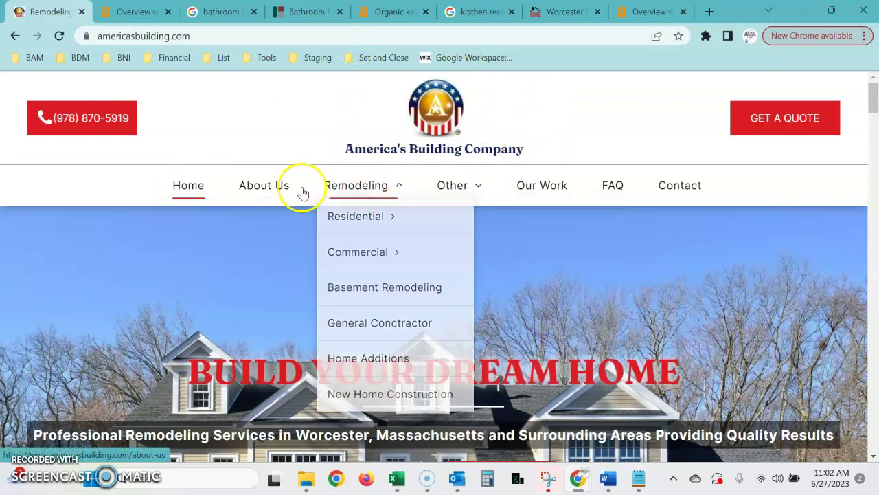
mouse_move(363, 186)
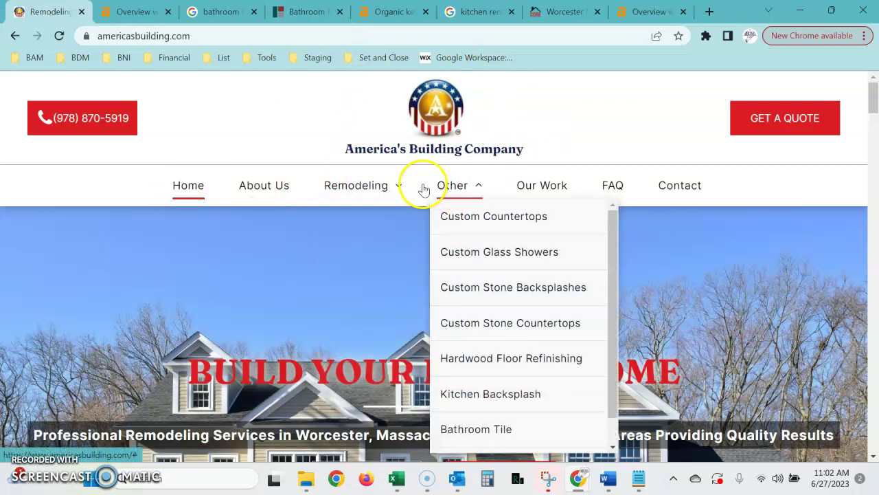
left_click(87, 130)
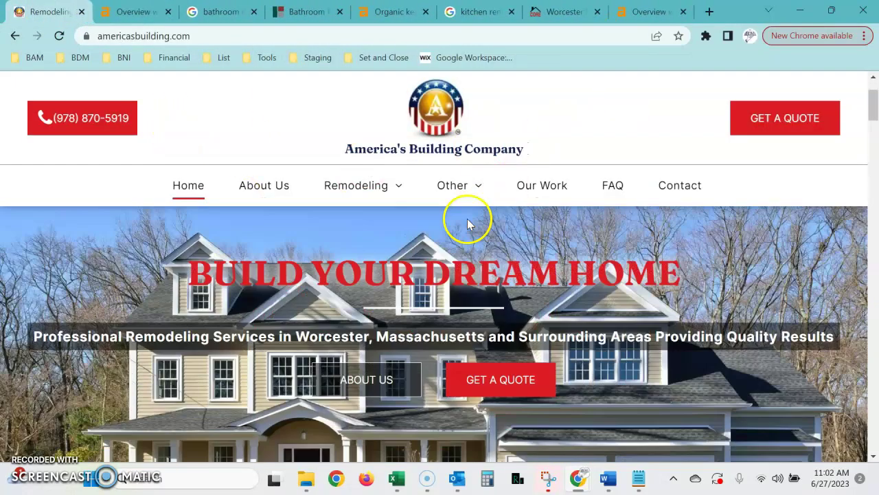
scroll(467, 219, "down", 2)
scroll(240, 92, "up", 2)
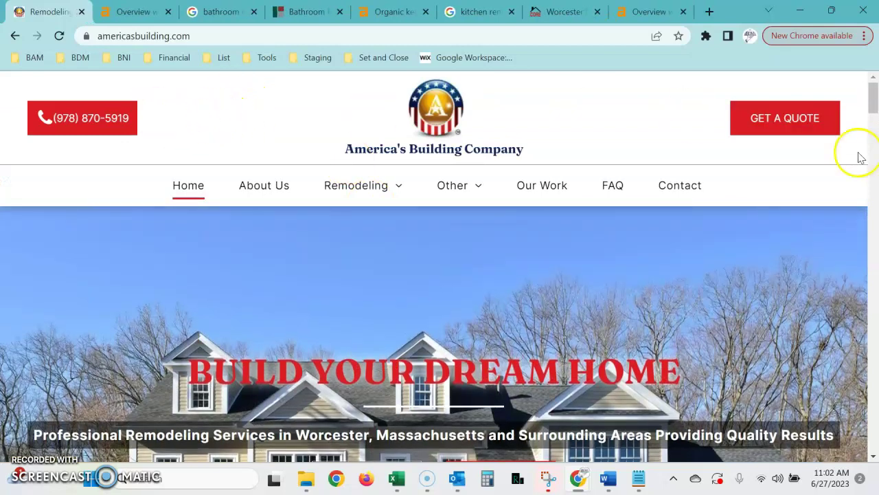
Select and scroll through the homepage's heading text, then clear the highlight.
scroll(172, 165, "down", 2)
left_click_drag(191, 199, 458, 479)
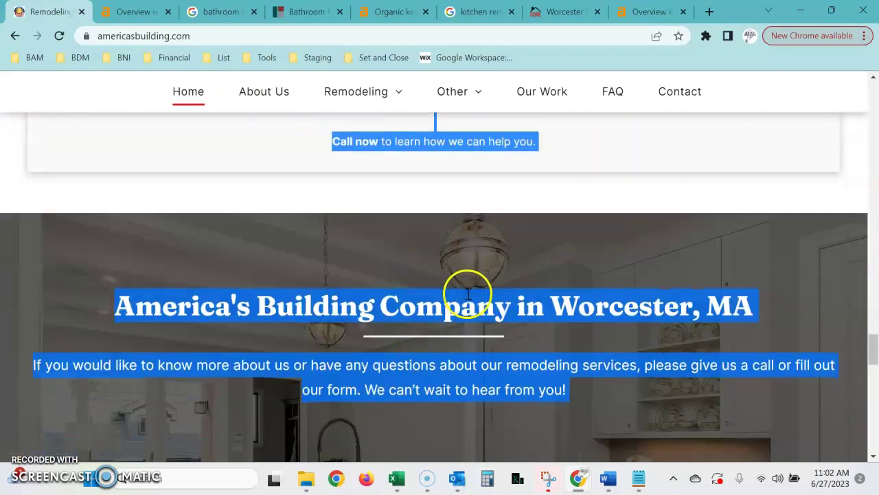
scroll(468, 294, "down", 2)
scroll(465, 294, "up", 15)
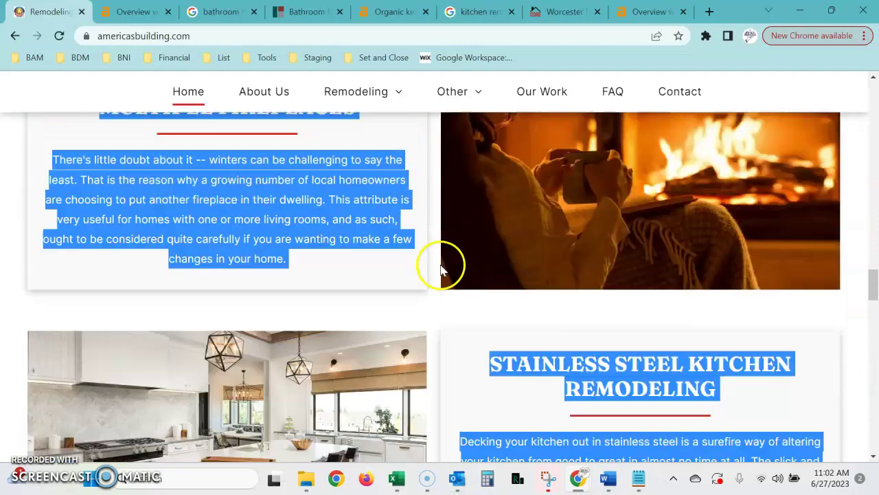
scroll(440, 265, "up", 8)
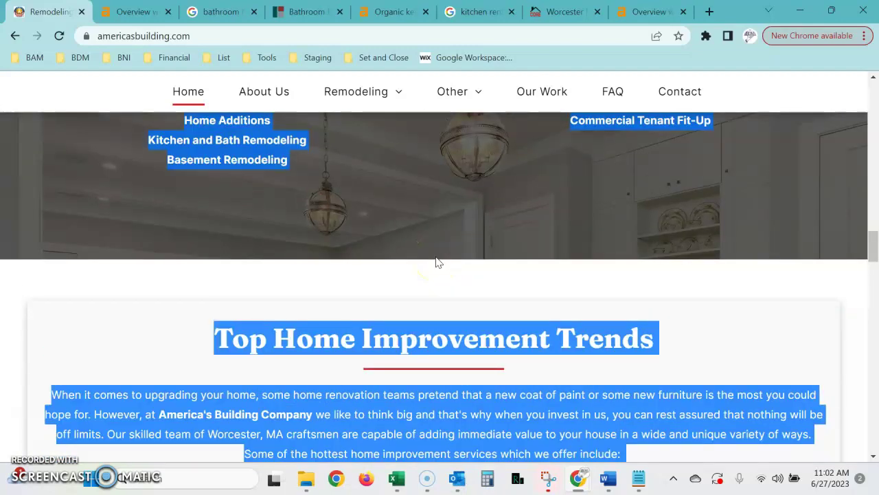
left_click(412, 393)
From Harvey's bathroom remodel page, open KITCHEN REMODELING and scroll through its heading and intro.
left_click(307, 12)
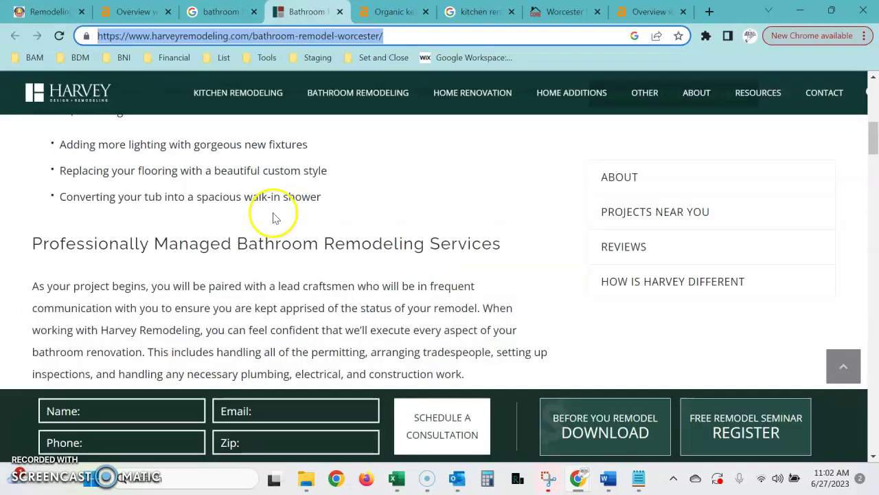
left_click(231, 92)
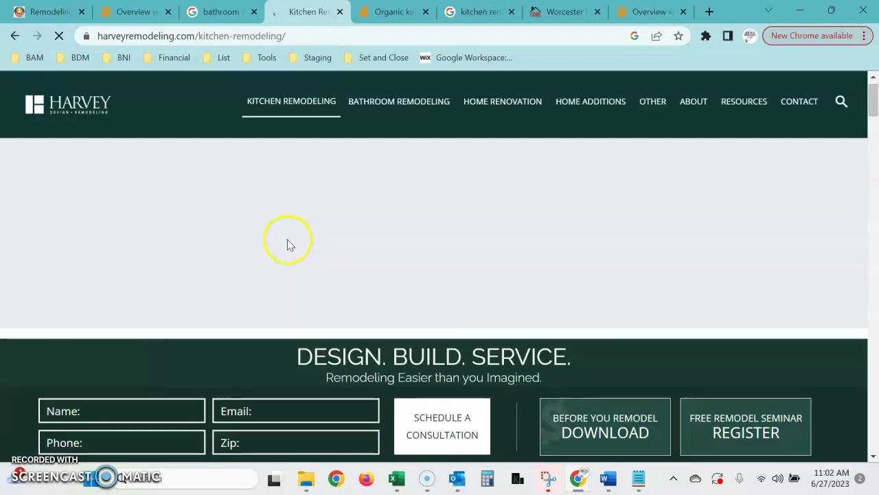
scroll(287, 239, "down", 5)
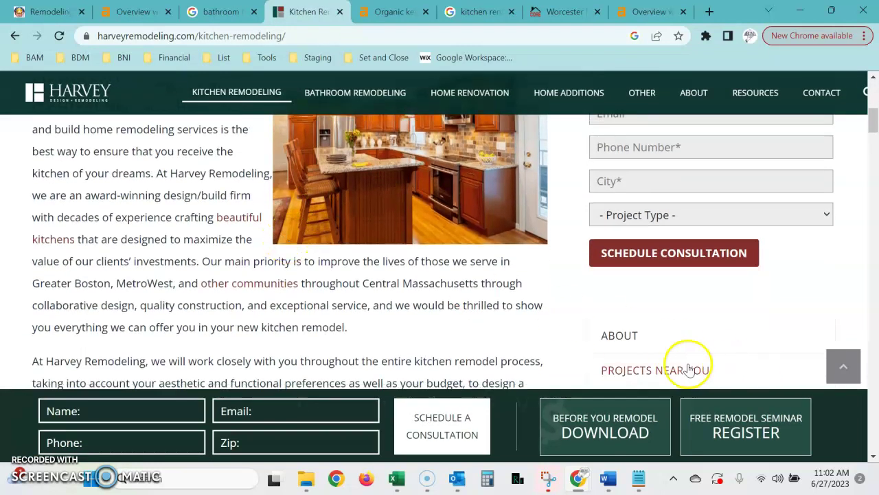
scroll(262, 305, "down", 2)
scroll(261, 305, "up", 3)
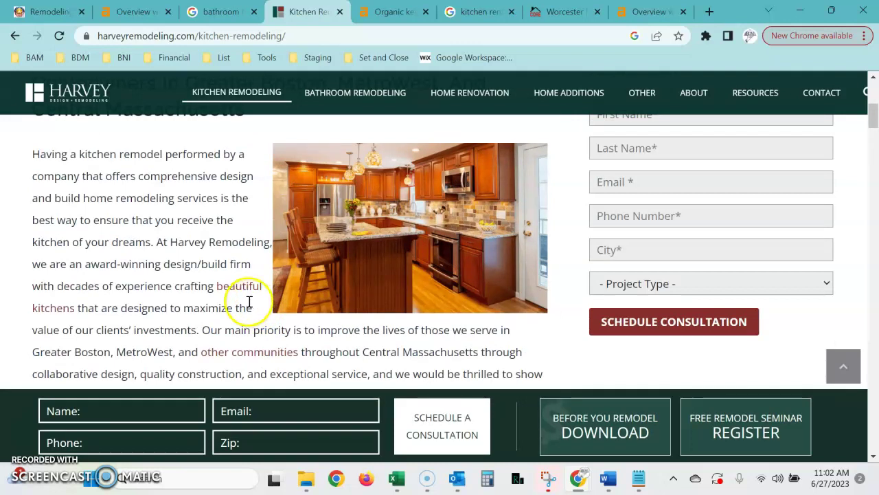
scroll(102, 246, "up", 5)
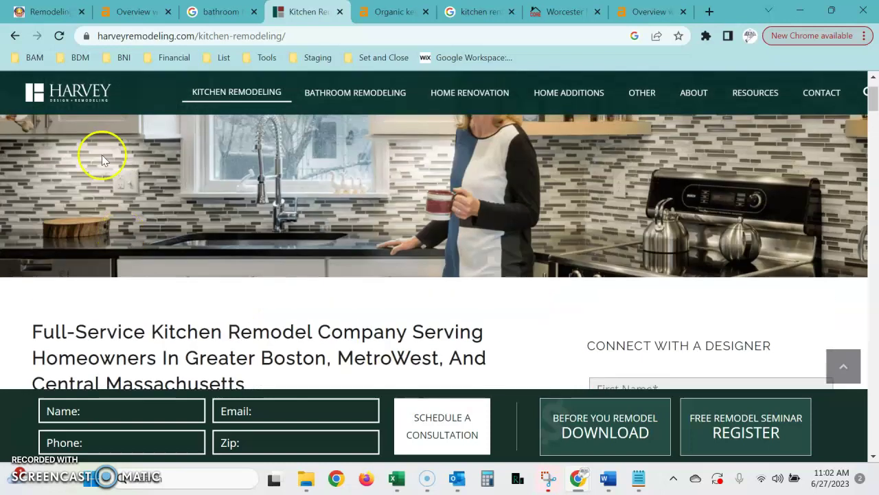
On the americasbuilding.com homepage, highlight the 'Remodeling Contractor in Worcester, MA' heading and its 'Worcester, MA' phrase.
left_click(52, 11)
scroll(478, 347, "down", 2)
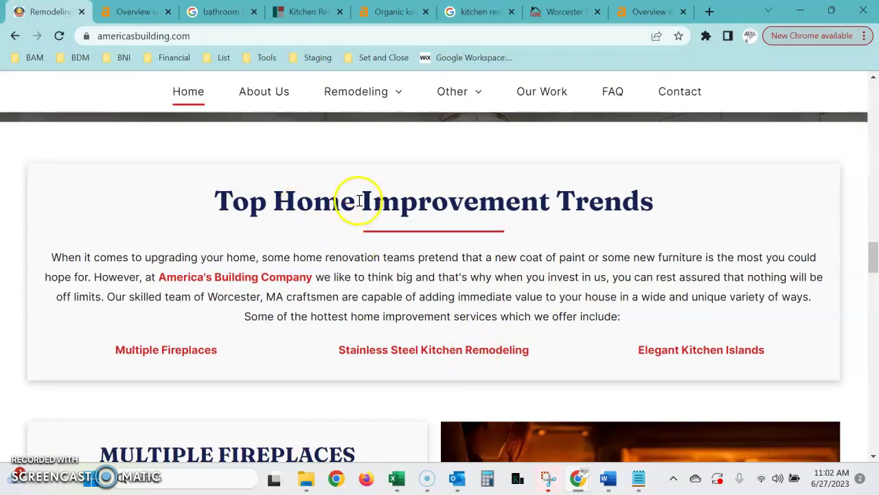
scroll(447, 292, "up", 3)
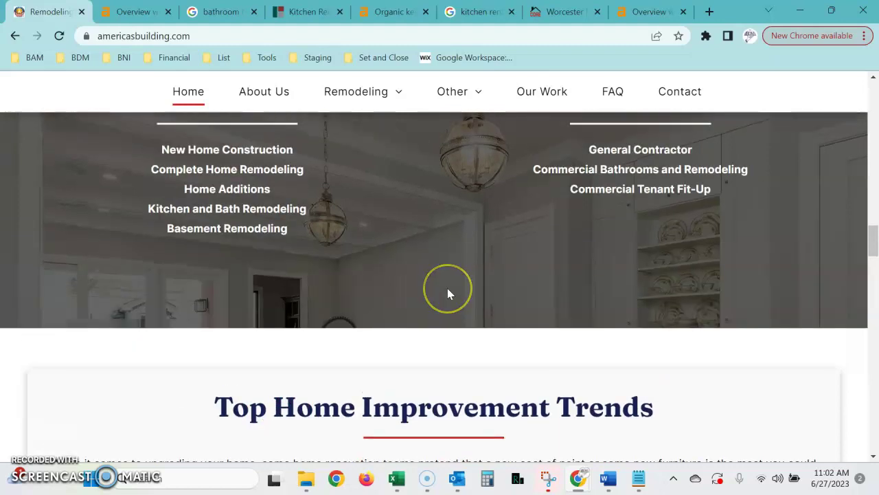
scroll(447, 292, "up", 6)
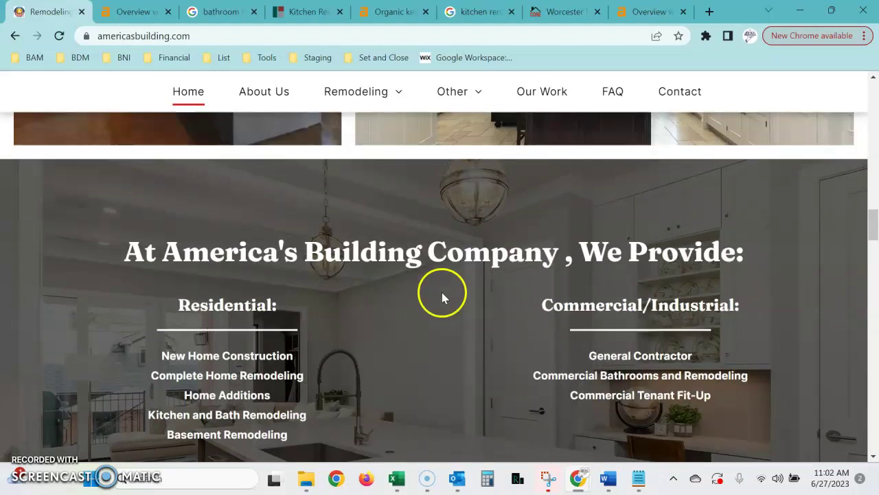
scroll(440, 294, "down", 2)
scroll(290, 314, "up", 8)
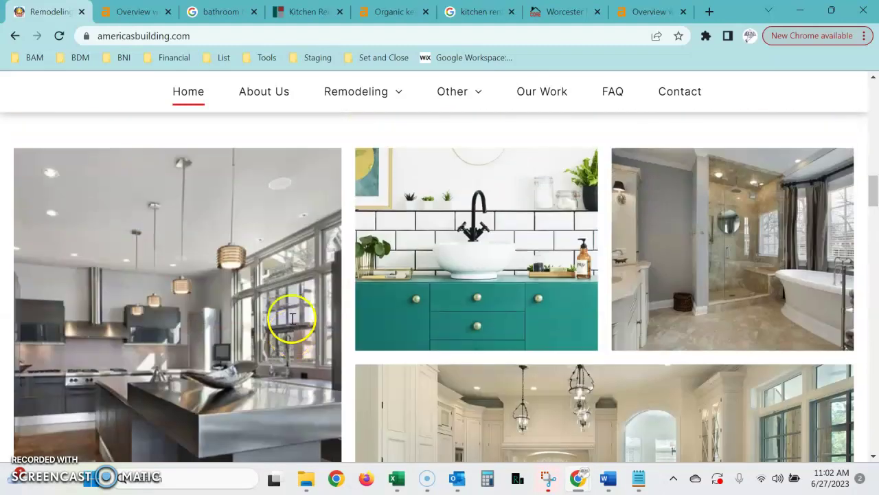
scroll(280, 300, "up", 5)
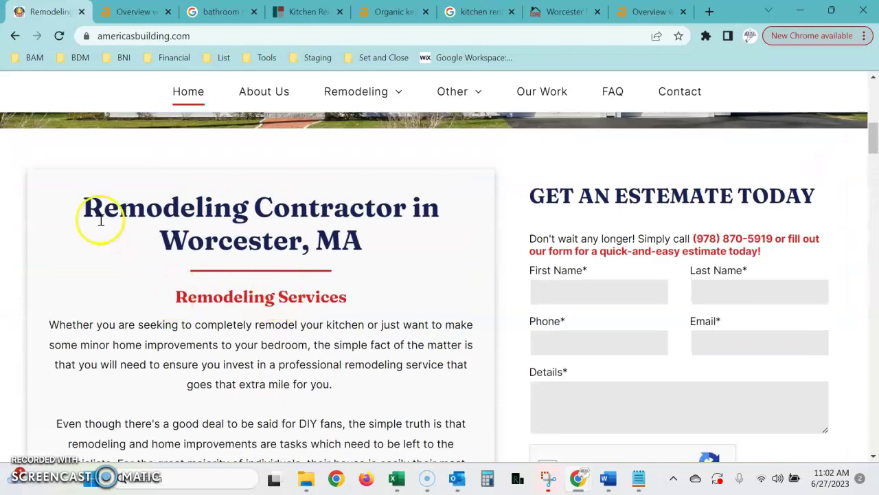
left_click_drag(83, 206, 396, 235)
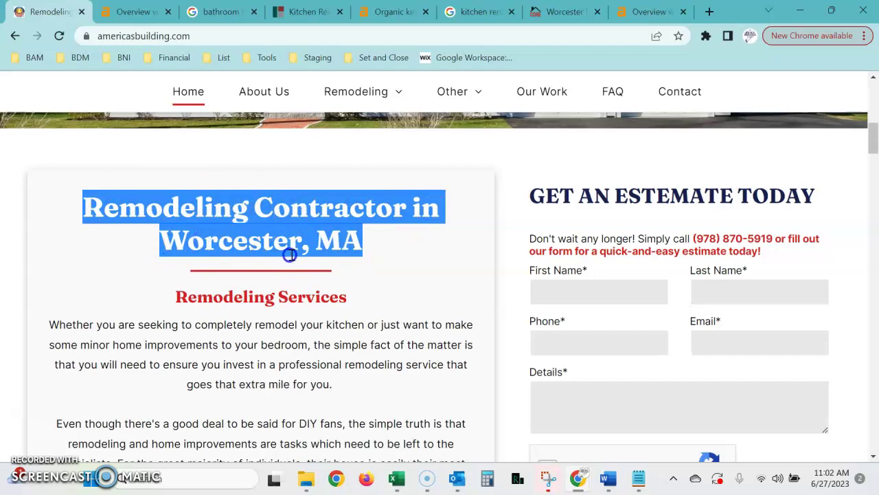
left_click_drag(364, 242, 168, 248)
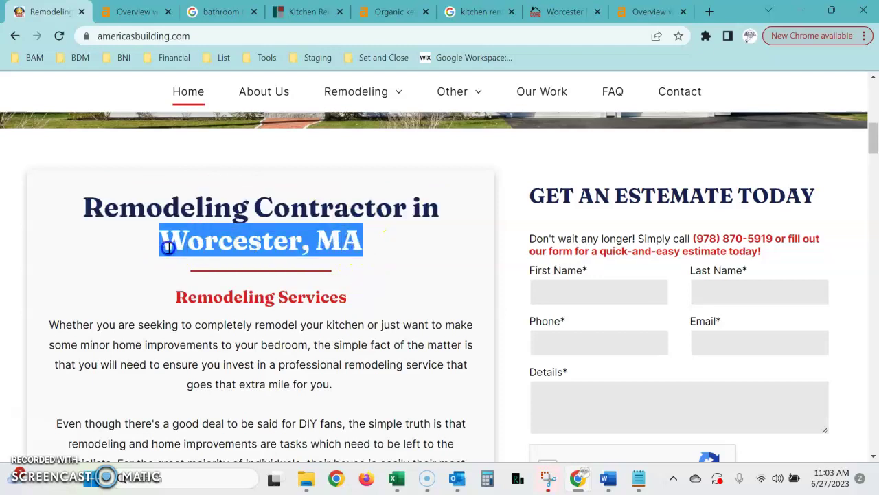
left_click(233, 300)
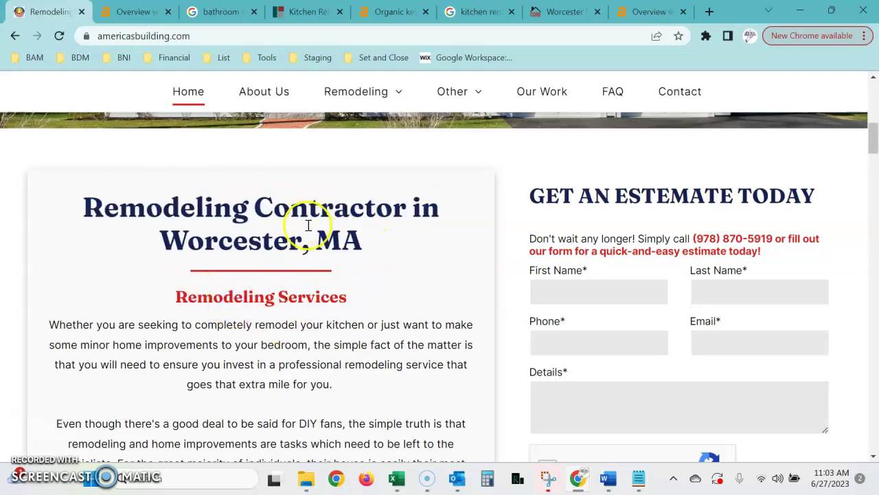
Scroll the homepage and select lines around the Remodeling Contractor heading, clearing the stray selection.
scroll(283, 246, "down", 1)
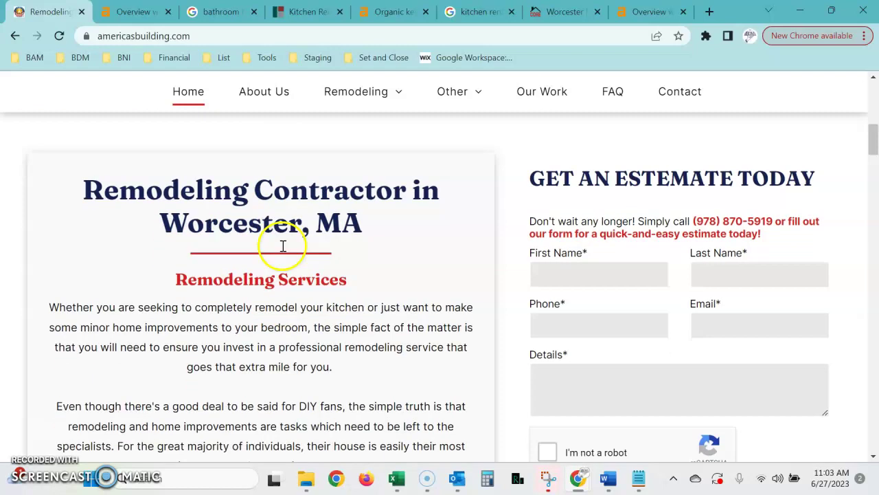
scroll(283, 246, "down", 1)
scroll(270, 250, "down", 3)
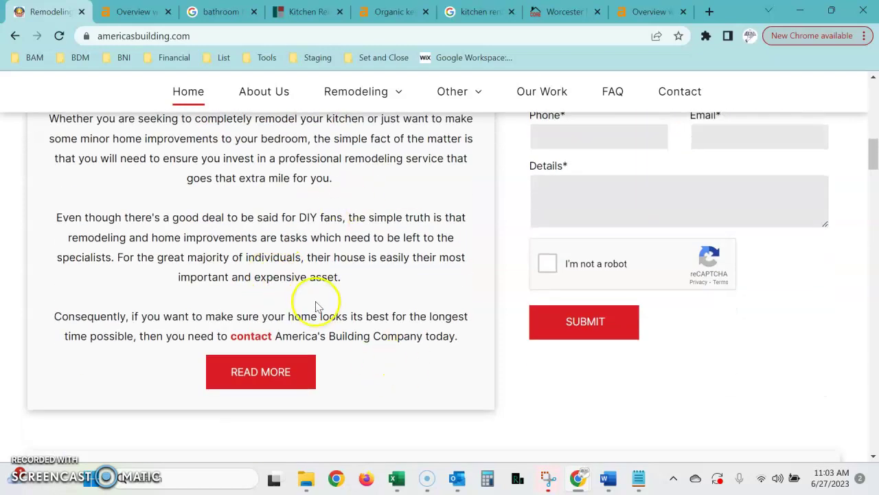
scroll(314, 298, "up", 3)
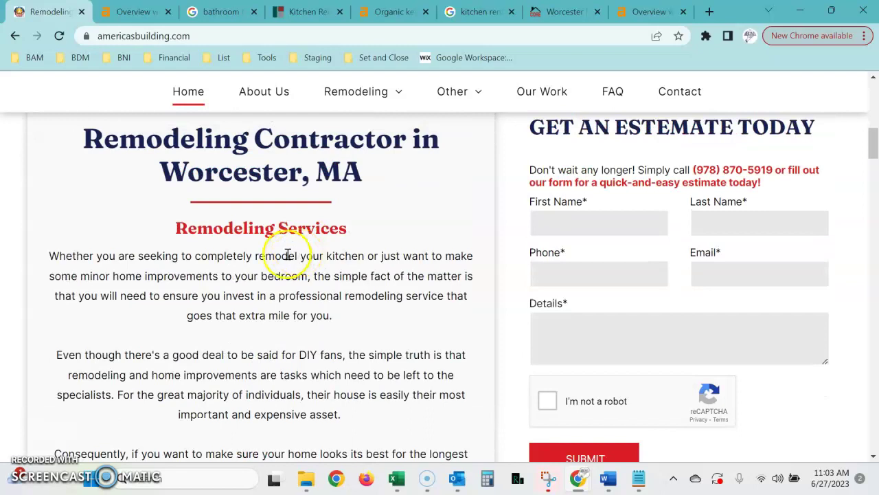
scroll(309, 255, "up", 1)
scroll(261, 226, "down", 1)
scroll(233, 292, "down", 1)
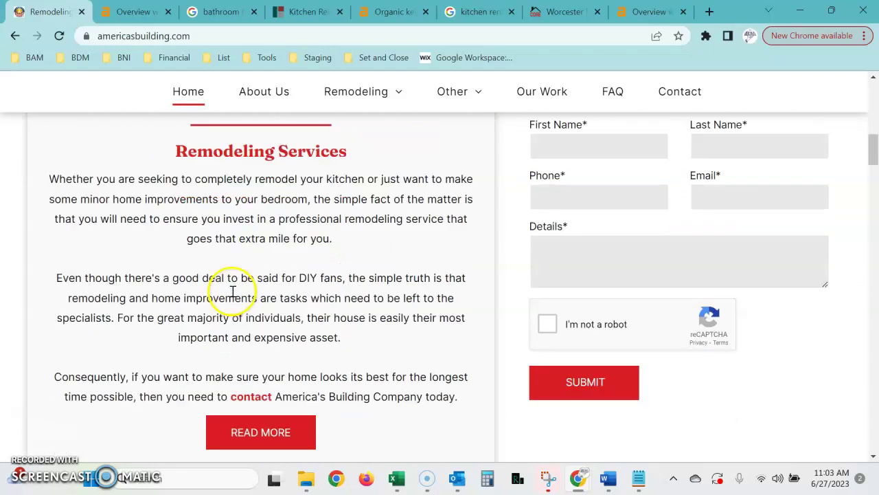
scroll(232, 292, "down", 4)
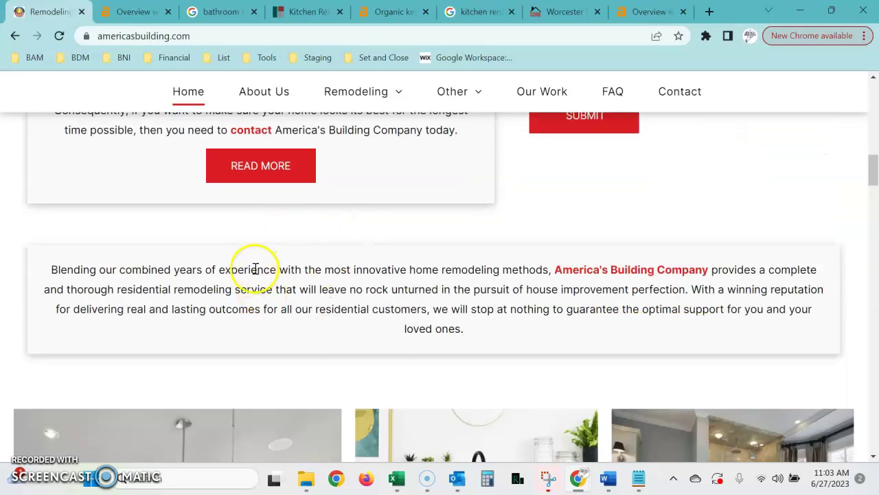
scroll(392, 310, "up", 3)
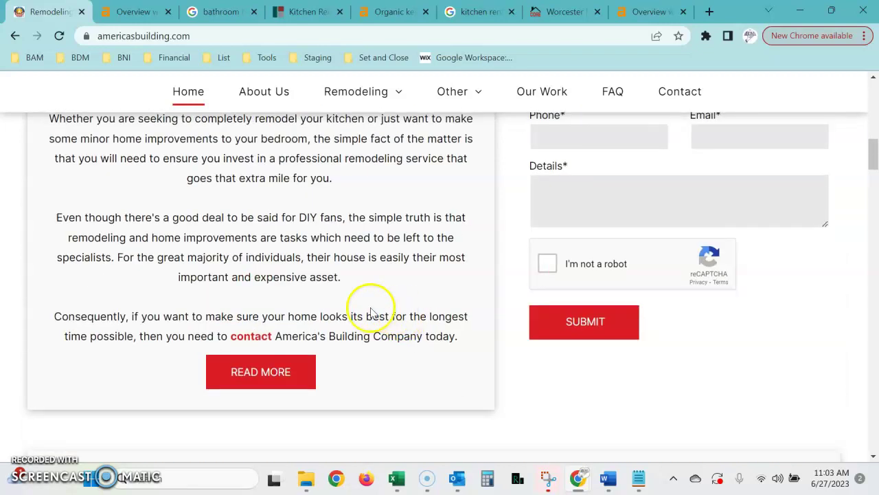
scroll(369, 312, "up", 4)
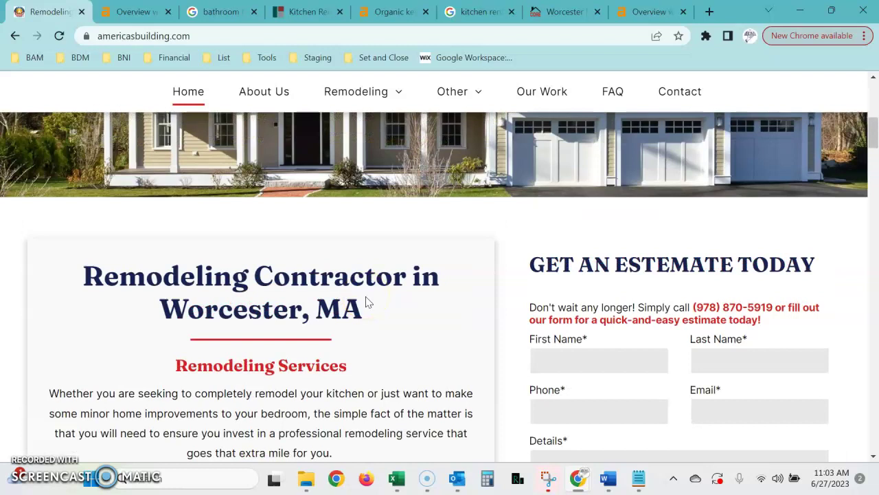
scroll(363, 304, "down", 2)
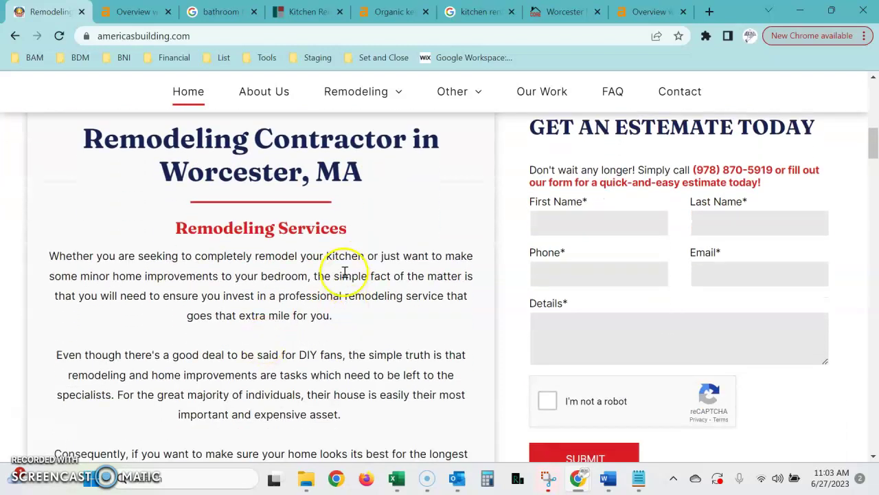
scroll(267, 317, "up", 2)
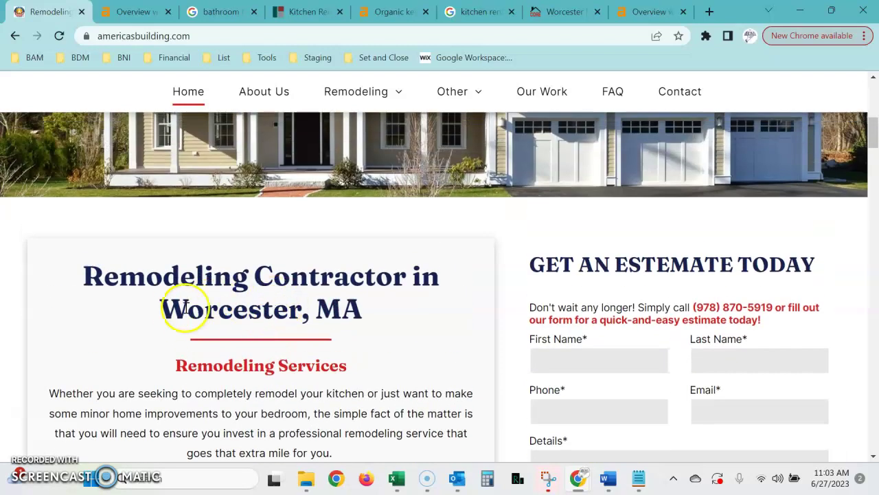
left_click_drag(159, 309, 351, 311)
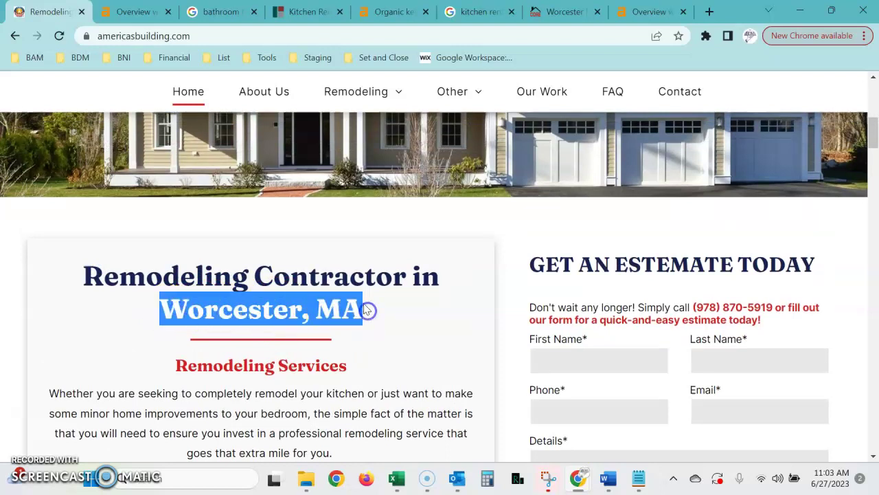
left_click_drag(104, 276, 88, 278)
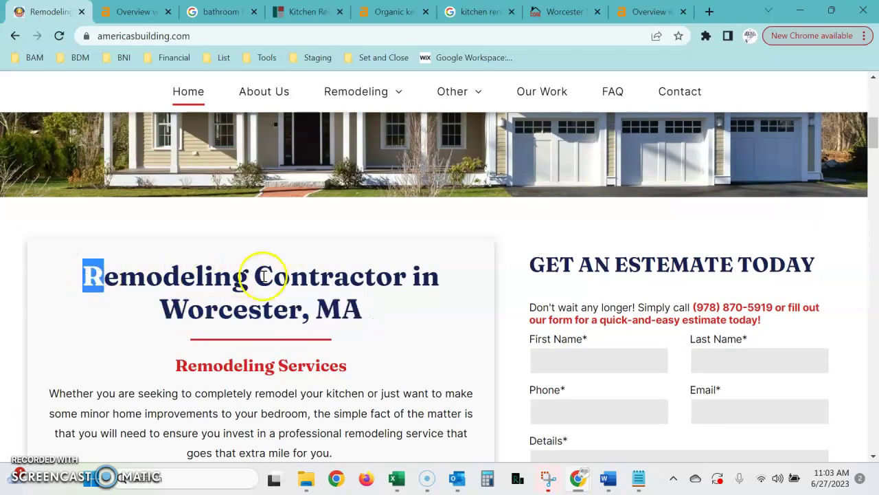
scroll(330, 281, "down", 1)
scroll(313, 251, "down", 1)
scroll(313, 251, "down", 1)
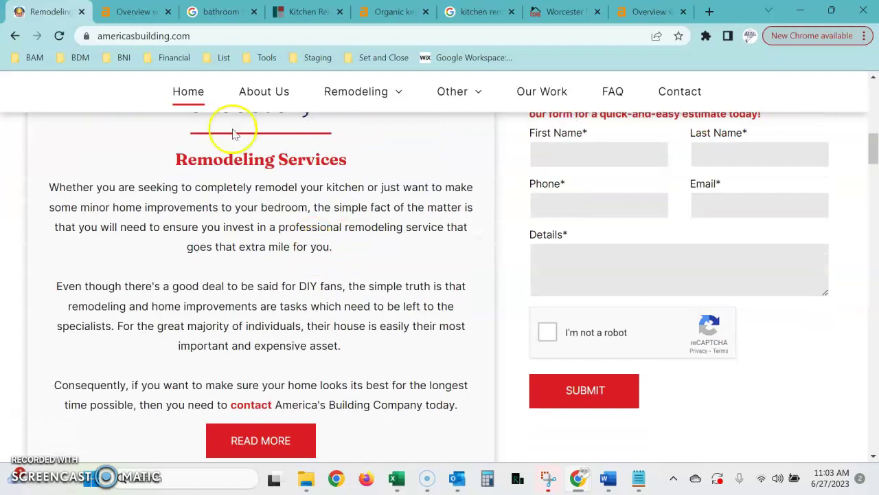
scroll(236, 131, "up", 2)
left_click(269, 234)
Highlight the intro paragraphs, then the 'Remodeling Contractor in Worcester, MA' heading again.
scroll(264, 271, "down", 1)
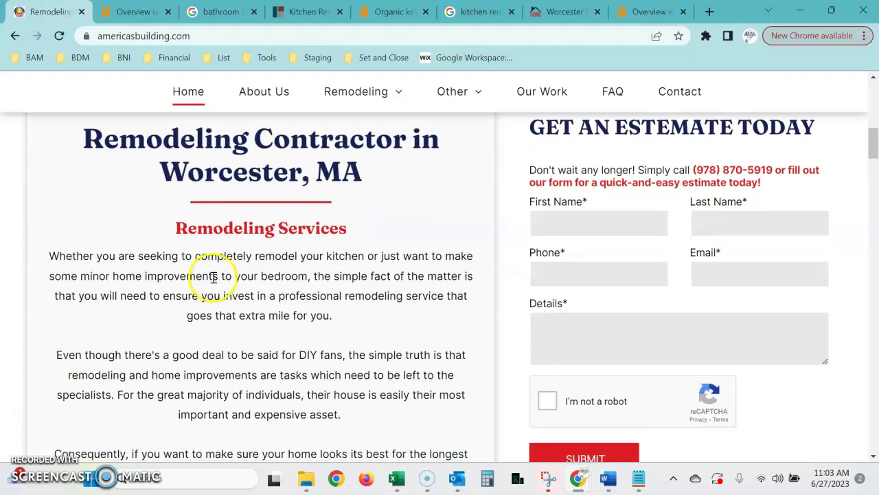
left_click_drag(50, 256, 344, 350)
left_click(344, 238)
scroll(343, 241, "up", 2)
scroll(343, 241, "up", 2)
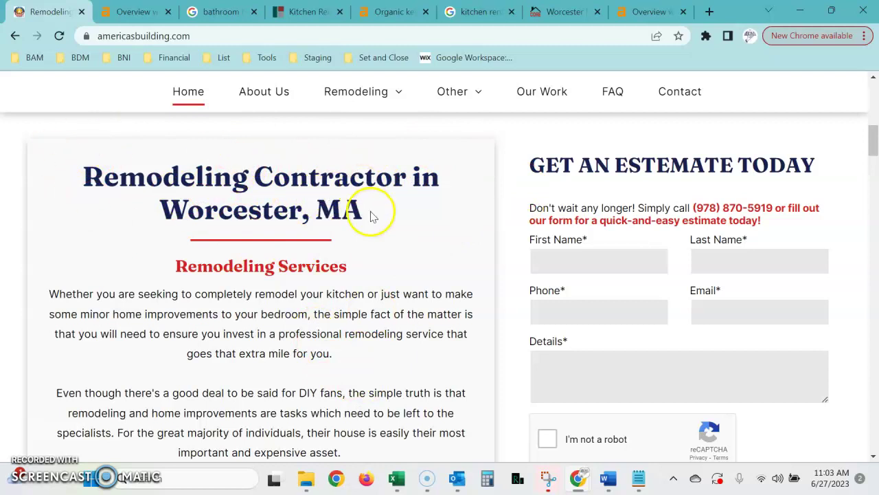
scroll(346, 279, "down", 3)
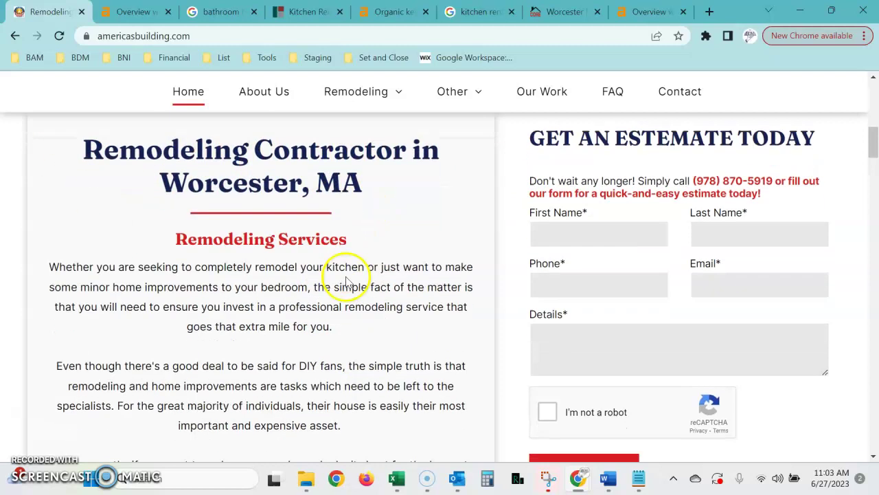
scroll(363, 320, "up", 3)
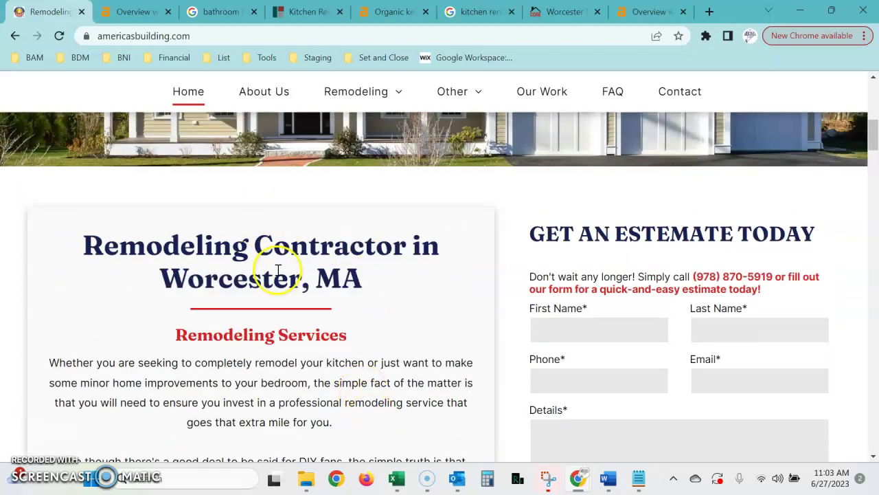
left_click_drag(83, 245, 352, 279)
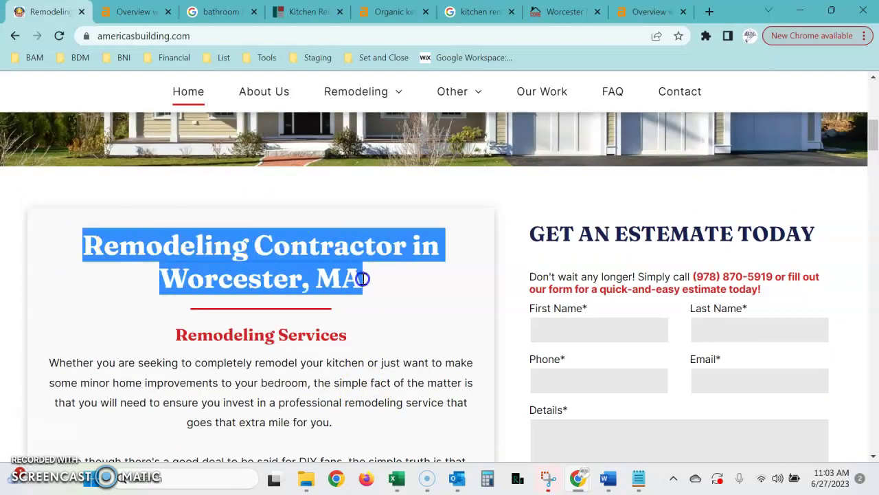
left_click(362, 278)
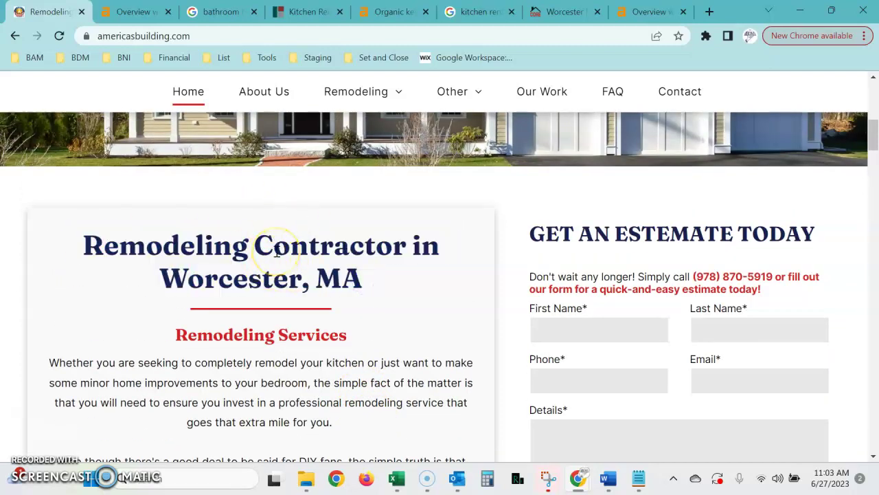
Re-select the main heading, then highlight the Remodeling Services subheading near New Home Construction.
scroll(364, 312, "down", 3)
scroll(375, 352, "up", 1)
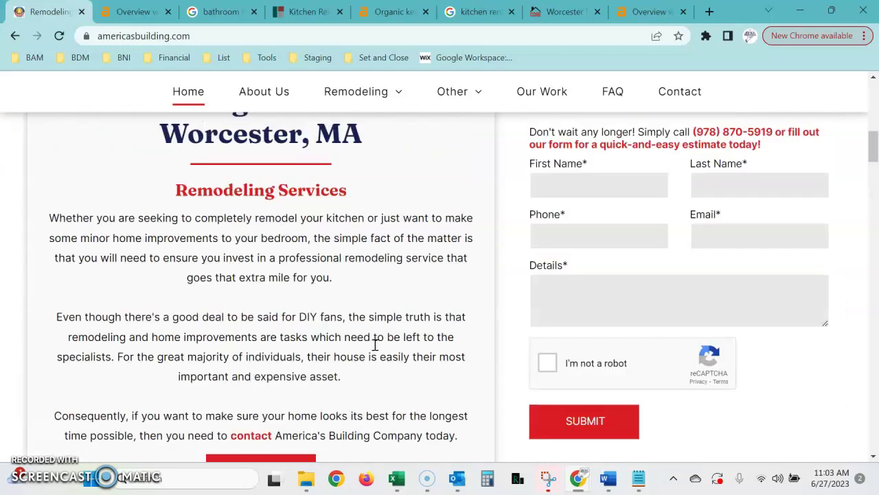
scroll(206, 195, "up", 2)
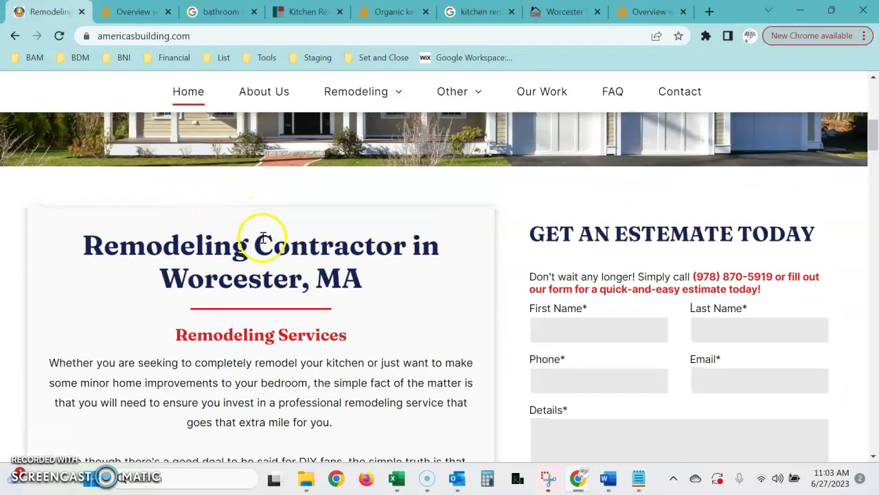
scroll(275, 312, "down", 1)
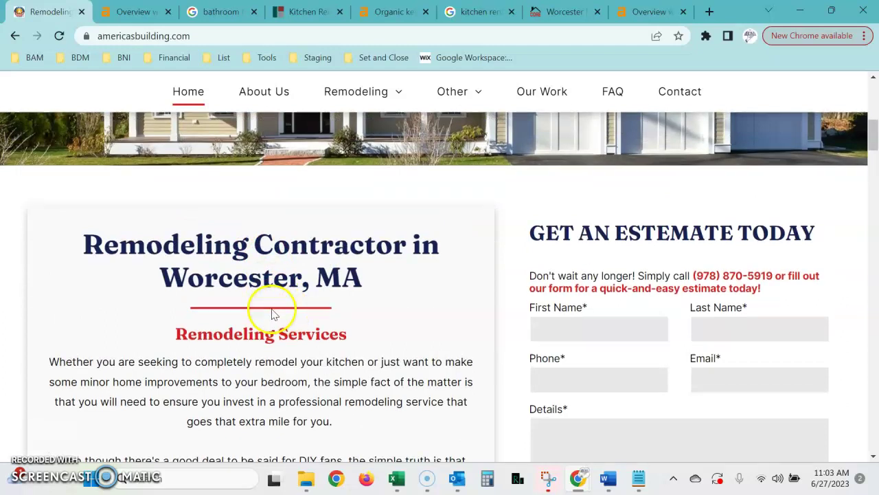
left_click_drag(81, 173, 329, 198)
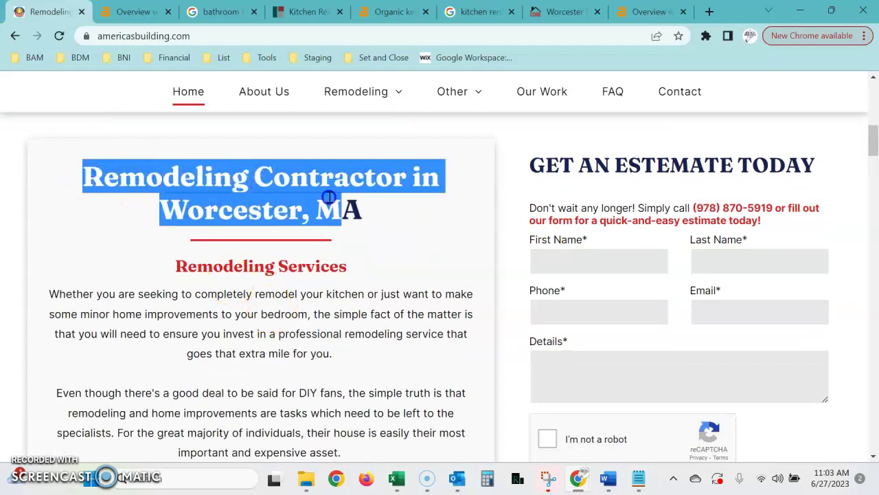
left_click(302, 209)
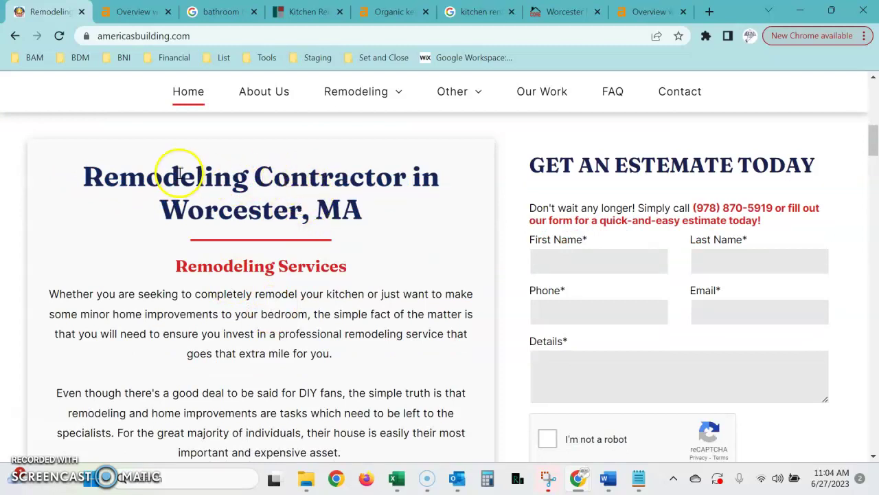
scroll(272, 197, "down", 1)
left_click_drag(179, 198, 334, 203)
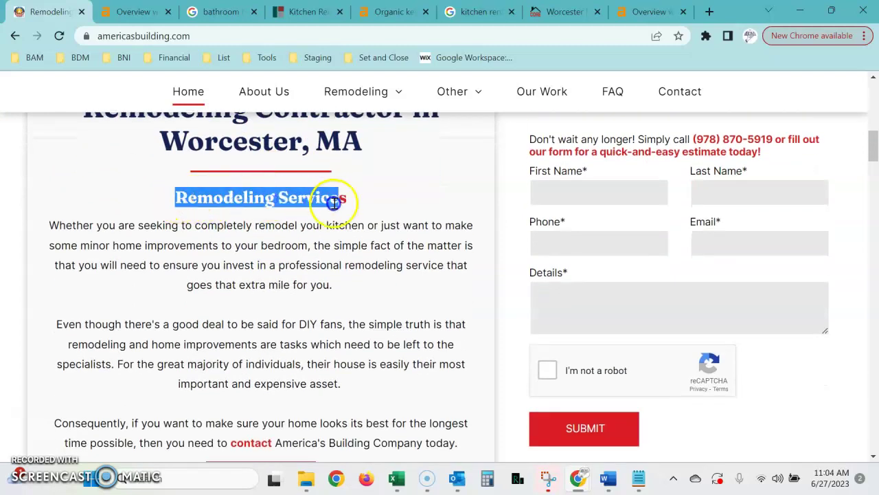
scroll(334, 246, "down", 15)
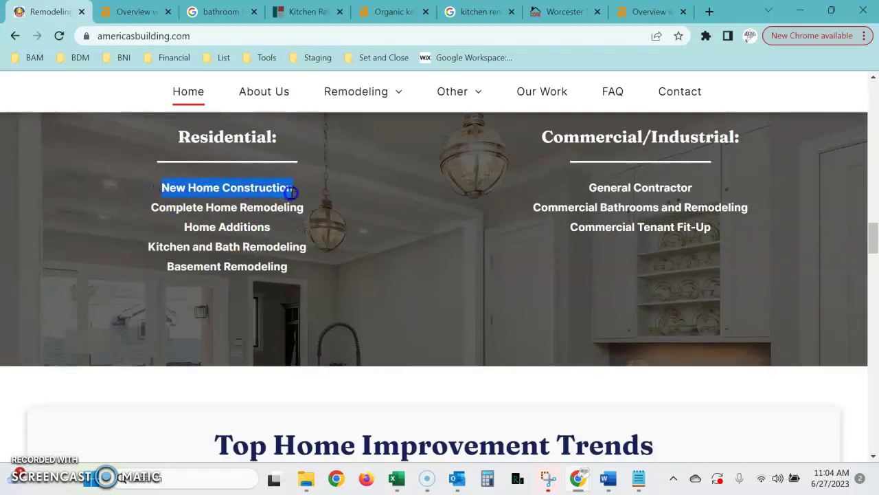
left_click(247, 204)
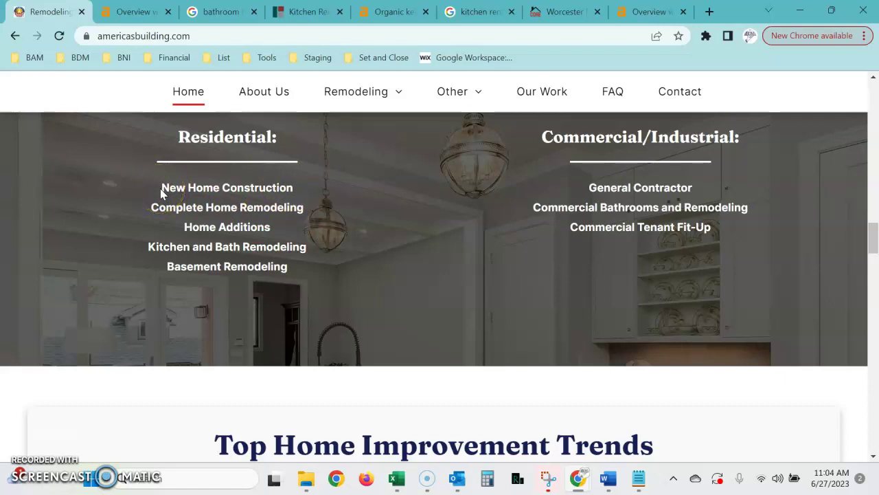
Highlight the STAINLESS STEEL KITCHEN REMODELING heading and continue down toward Elegant Kitchen Islands.
scroll(169, 197, "down", 5)
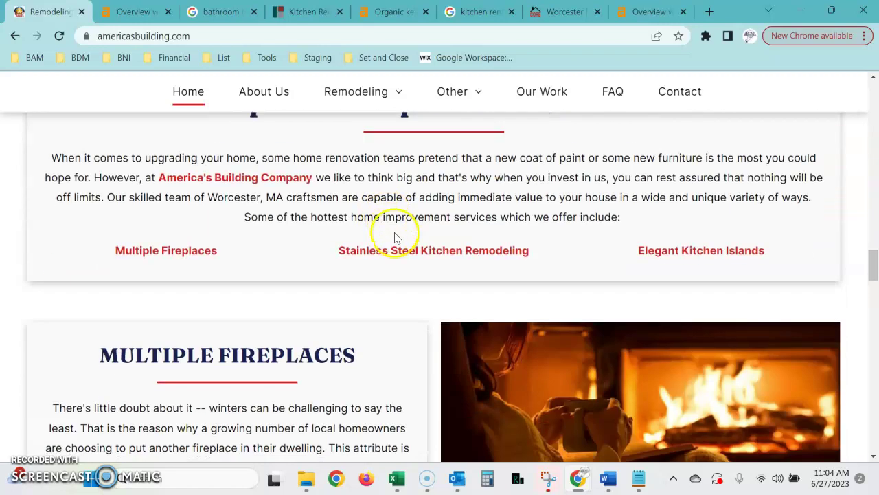
scroll(395, 237, "up", 4)
scroll(338, 163, "up", 3)
scroll(338, 164, "down", 5)
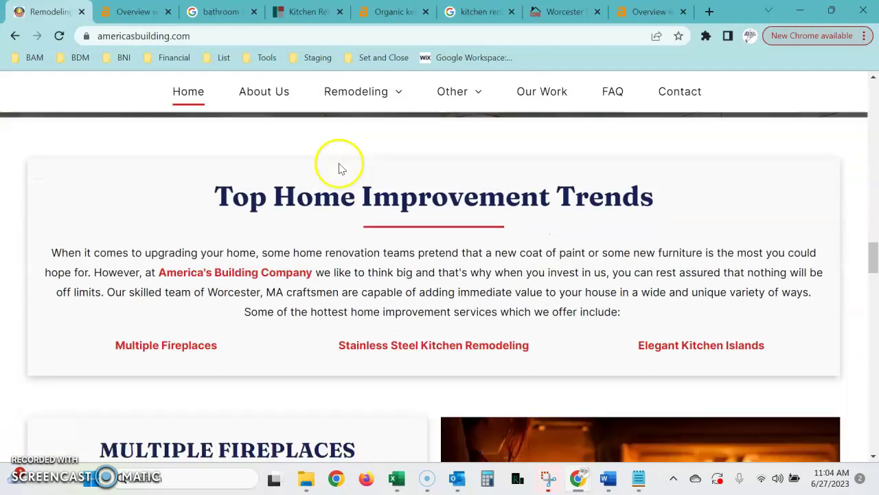
scroll(338, 169, "down", 8)
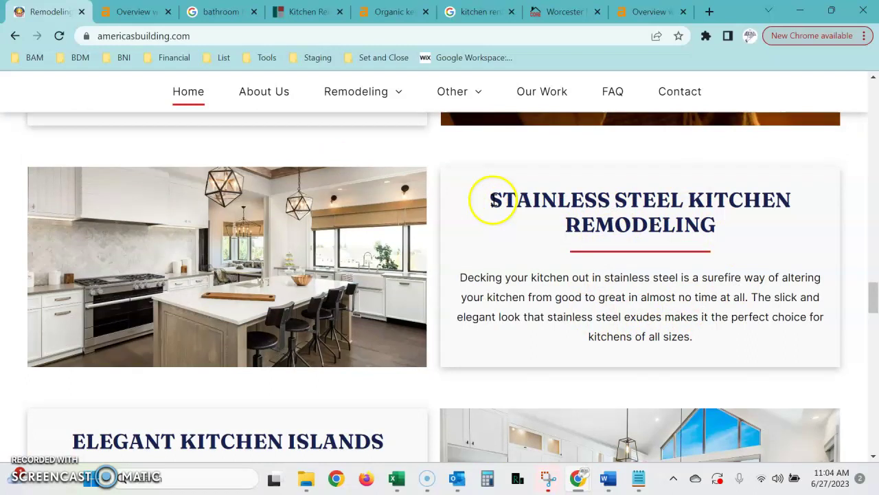
left_click_drag(493, 201, 701, 233)
left_click(652, 251)
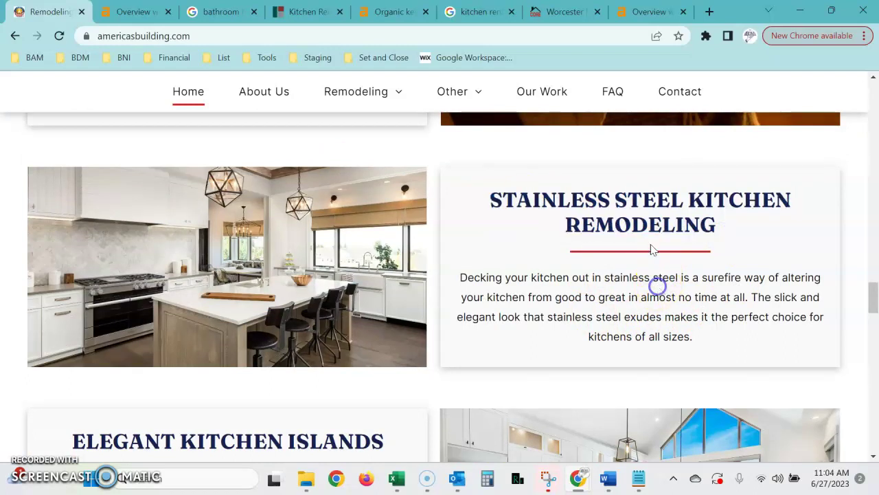
scroll(612, 255, "down", 4)
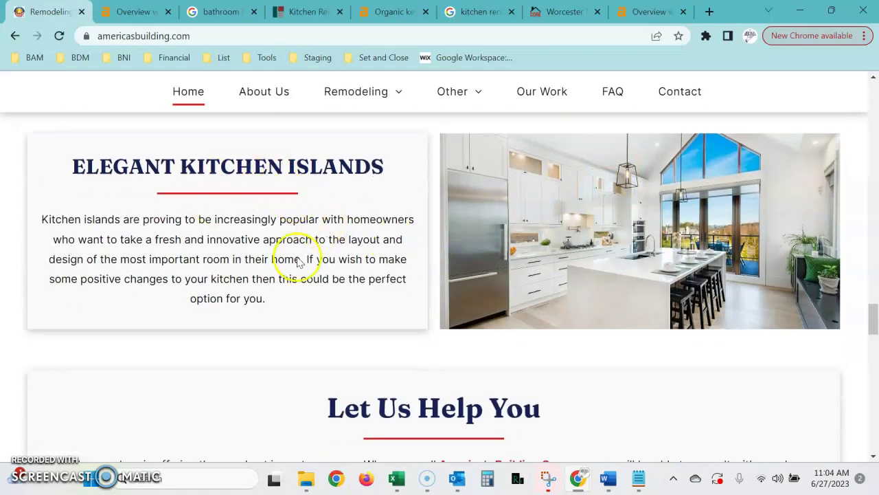
Return to the bathroom results and look over the sponsored General Contractors cards and Businesses map pack.
left_click(220, 12)
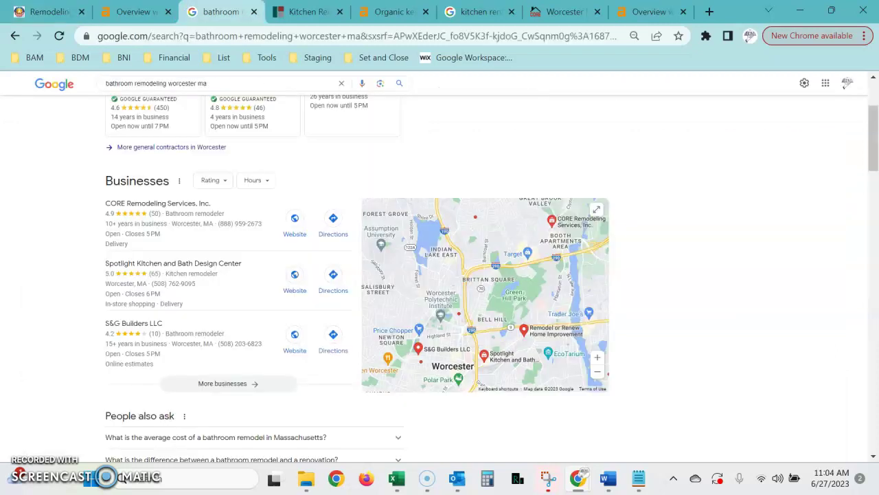
scroll(250, 165, "up", 2)
scroll(186, 334, "down", 2)
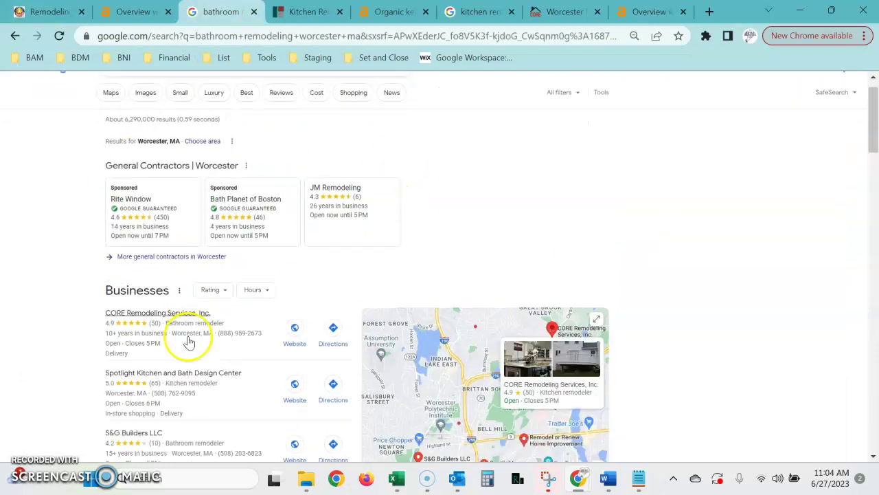
scroll(172, 157, "up", 2)
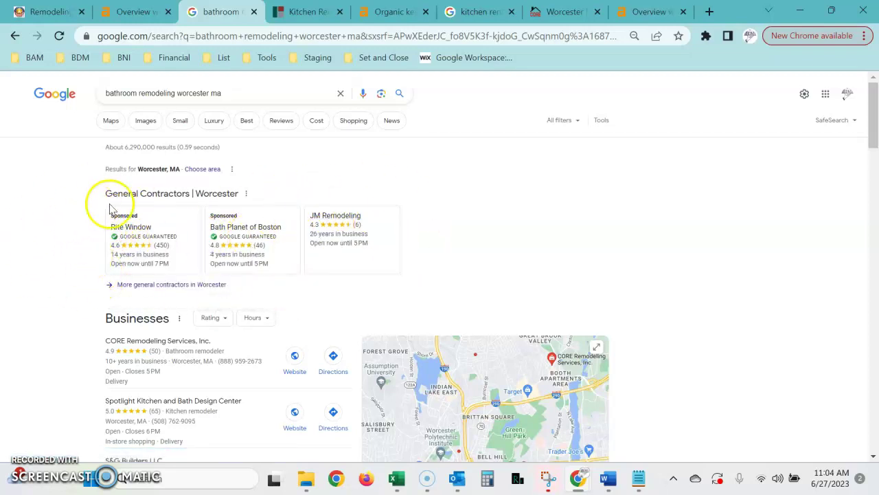
scroll(117, 236, "down", 5)
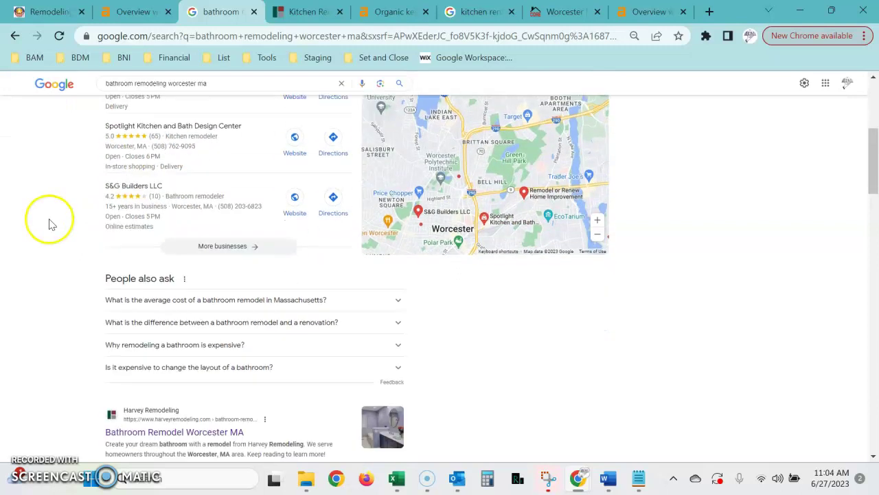
scroll(245, 177, "down", 2)
scroll(354, 298, "up", 3)
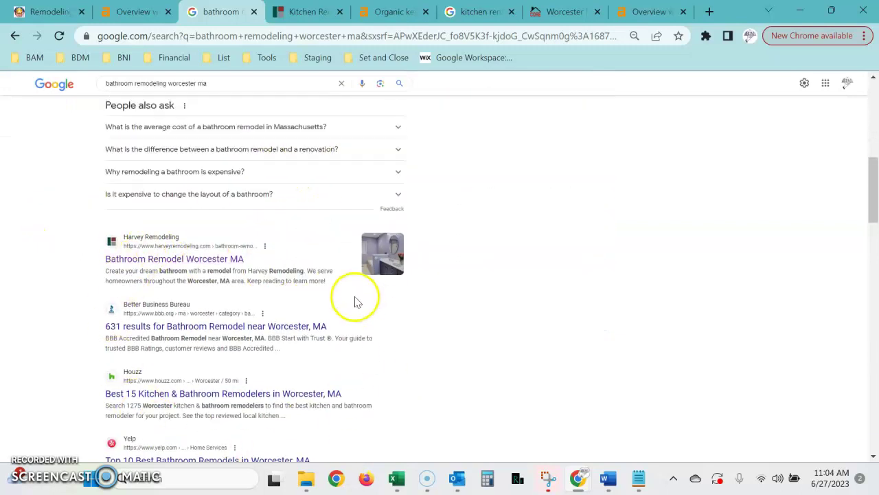
scroll(295, 165, "up", 2)
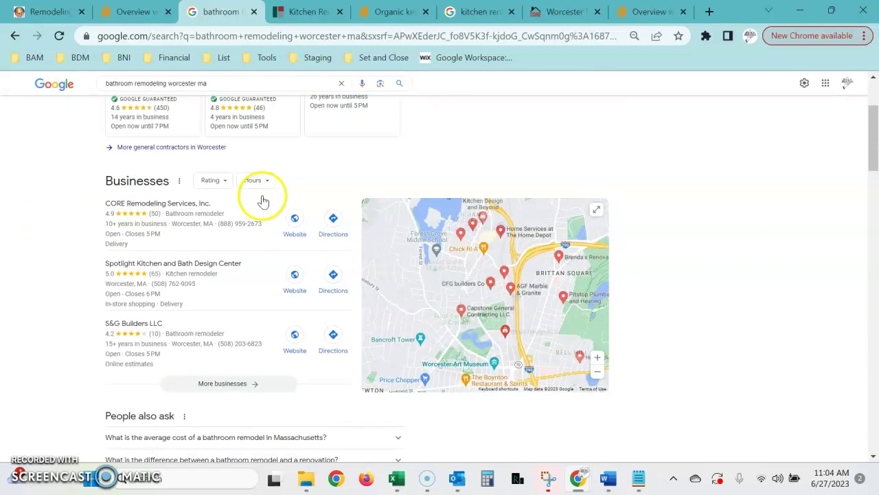
mouse_move(168, 219)
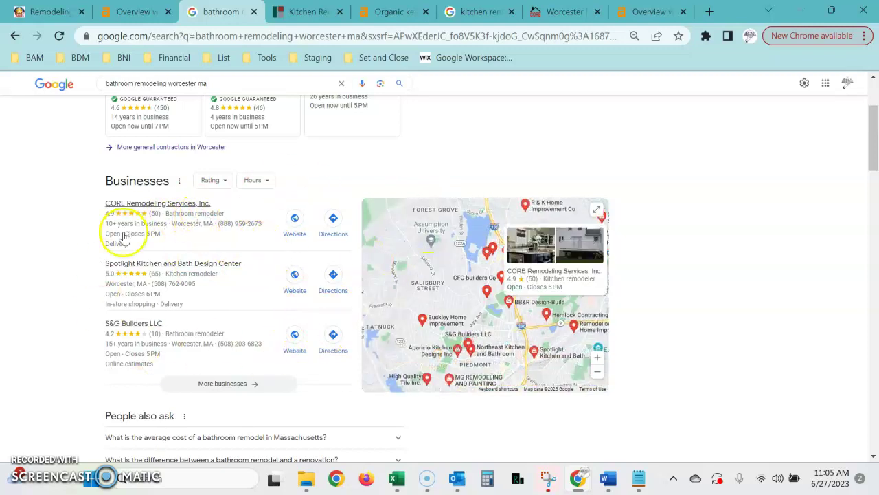
Review the Google organic results for 'bathroom remodeling worcester ma', led by Harvey Remodeling above BBB and Houzz.
mouse_move(205, 337)
scroll(43, 259, "down", 4)
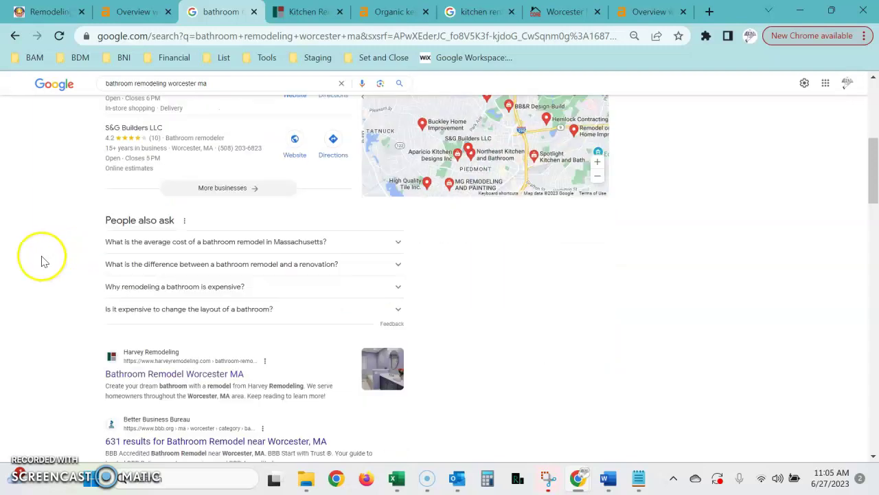
scroll(232, 261, "down", 3)
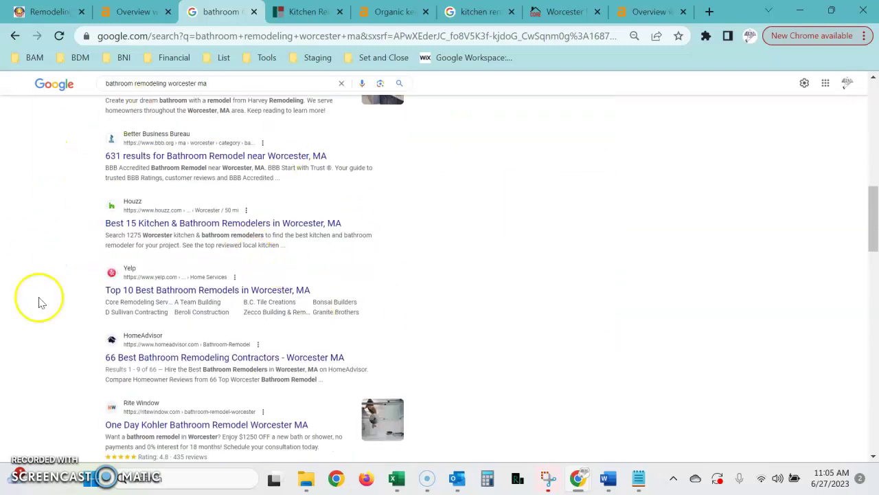
scroll(108, 283, "up", 2)
scroll(288, 308, "up", 1)
scroll(270, 290, "down", 2)
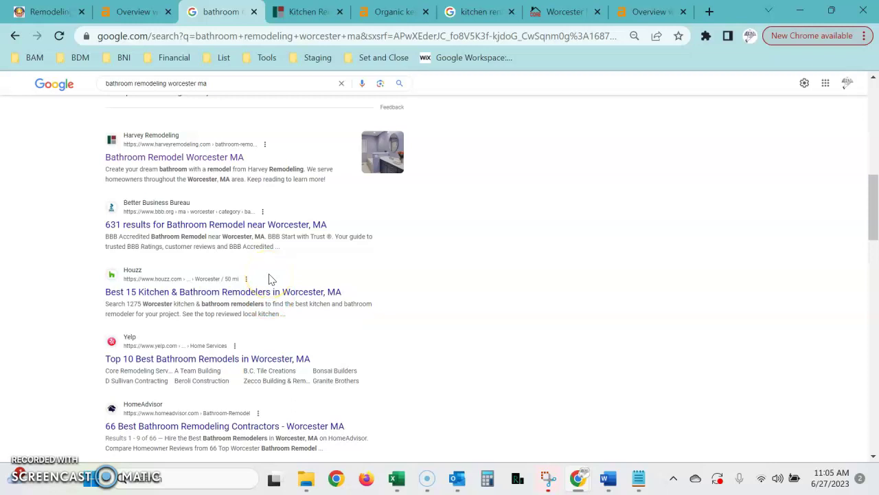
scroll(269, 279, "up", 1)
scroll(269, 281, "down", 1)
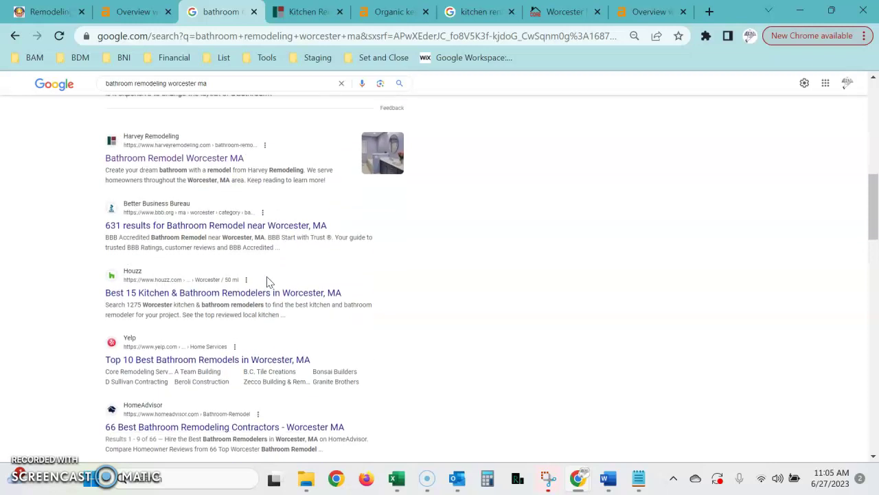
scroll(261, 289, "up", 1)
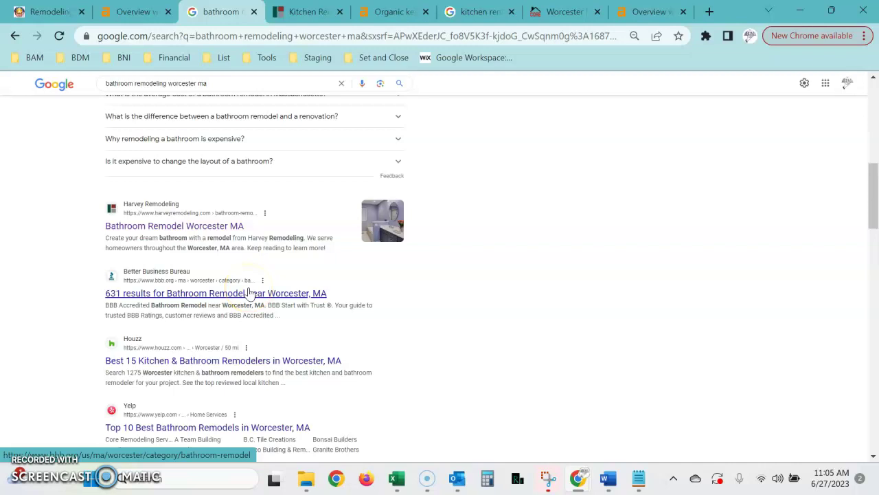
scroll(252, 309, "down", 7)
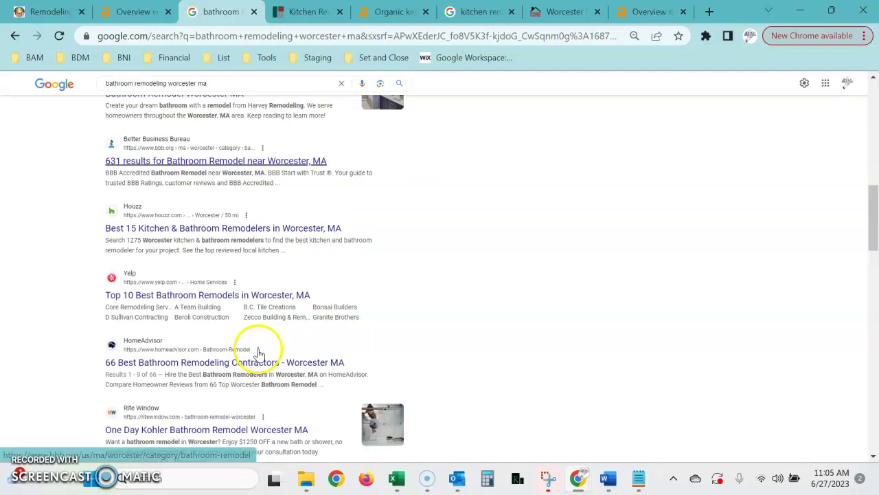
scroll(231, 406, "up", 4)
scroll(187, 229, "up", 2)
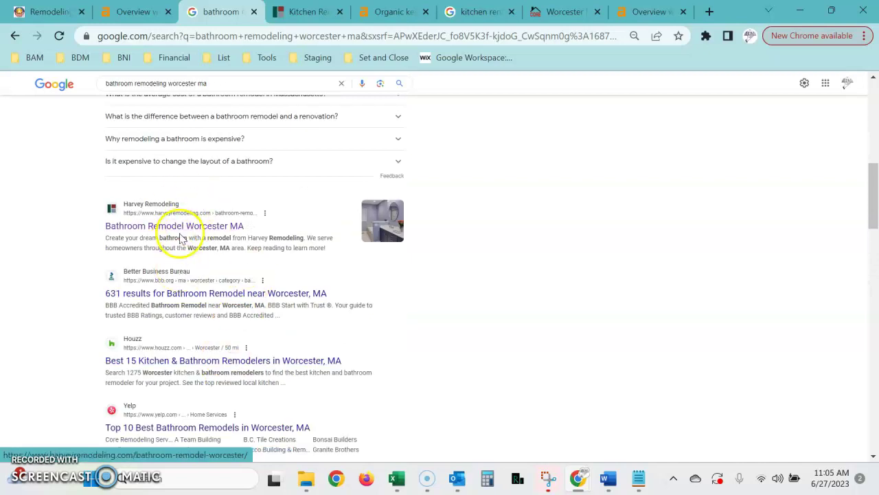
scroll(259, 275, "up", 1)
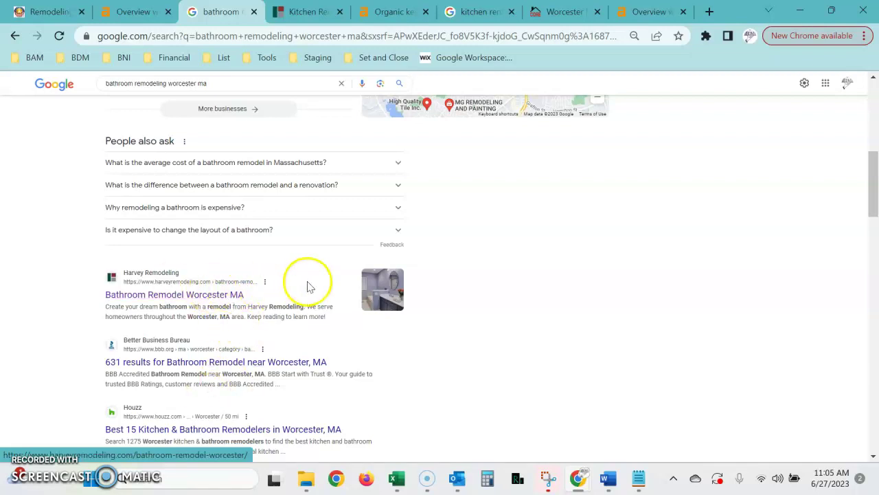
Check Ahrefs data for Harvey Remodeling, CORE Remodeling and americasbuilding.com, then return to the America's Building homepage.
left_click(392, 12)
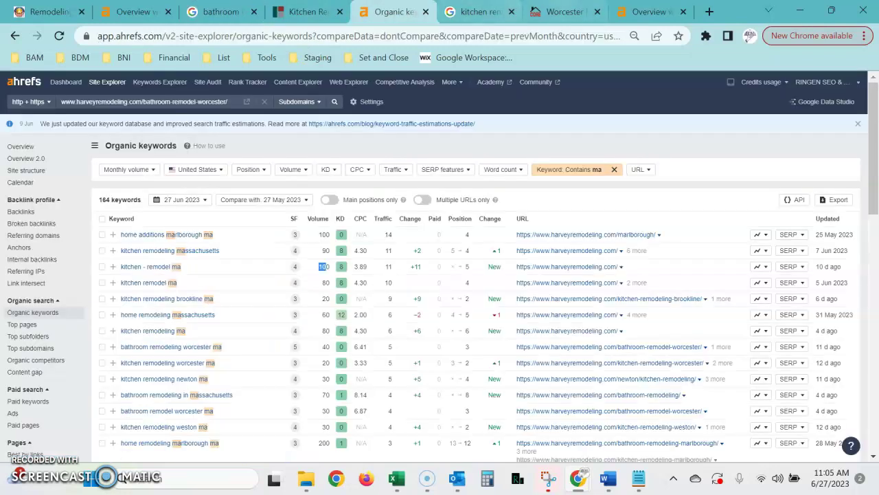
left_click(649, 12)
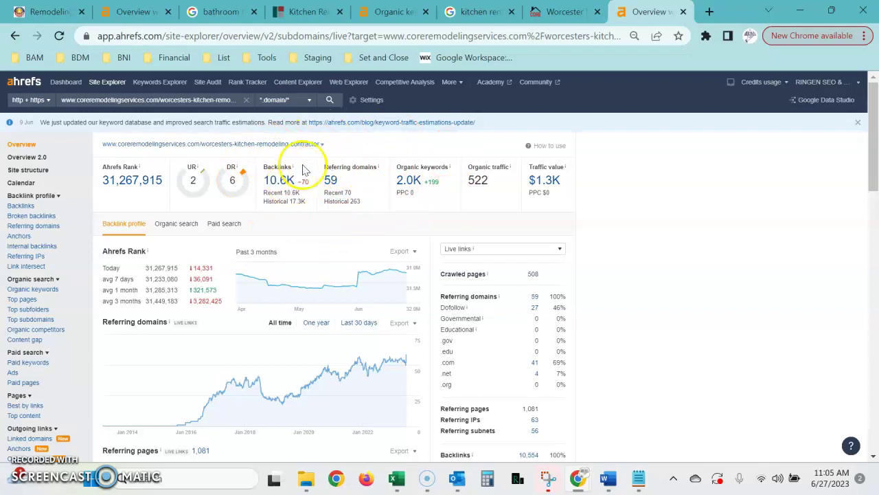
left_click(151, 7)
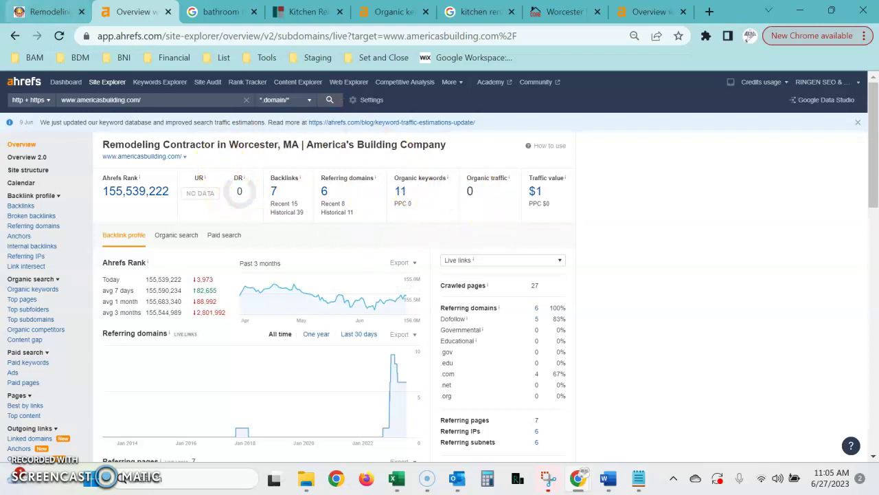
key("ctrl+shift+Tab")
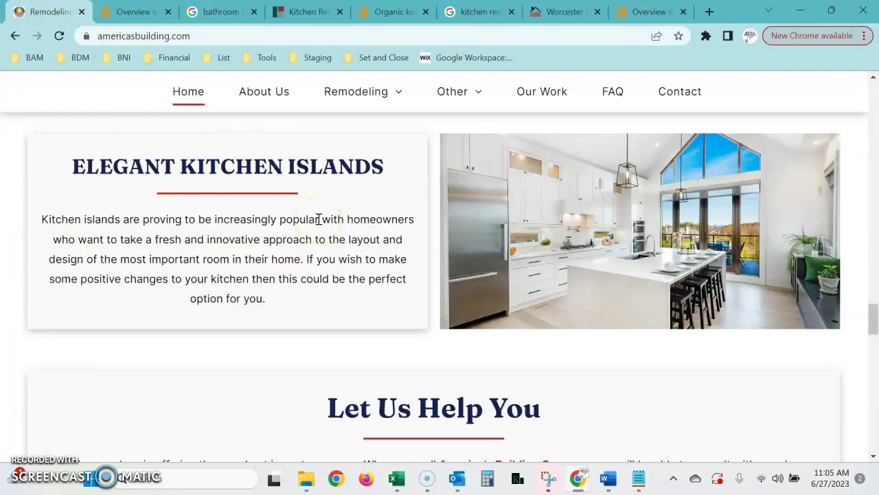